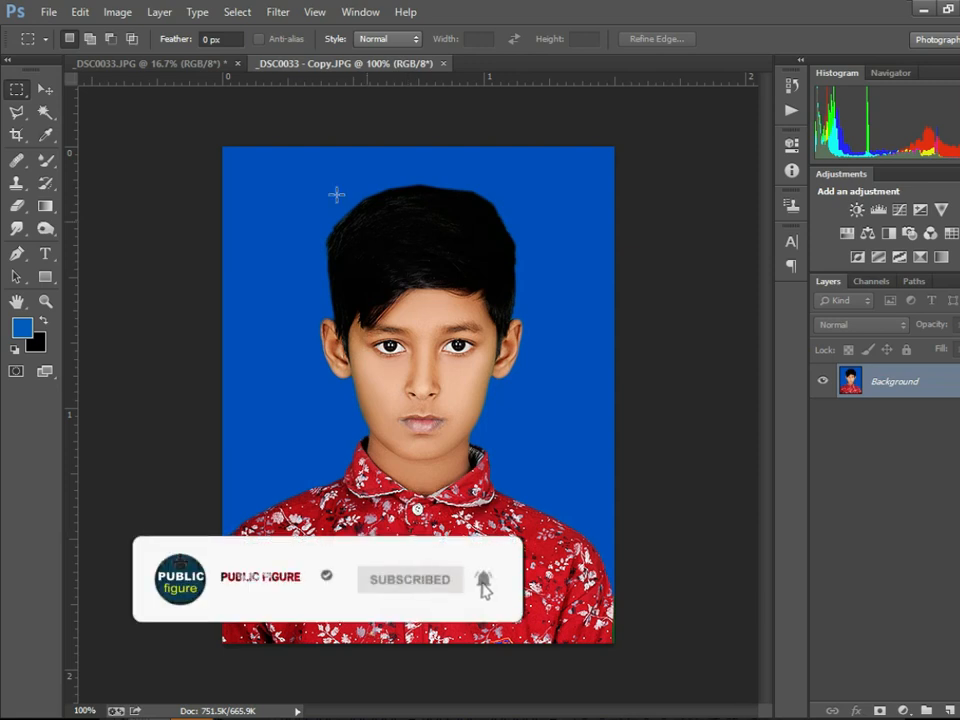
# - Compare the original _DSC0033.JPG portrait with the retouched blue-background copy, examining the copy's face up close
pyautogui.click(188, 63)
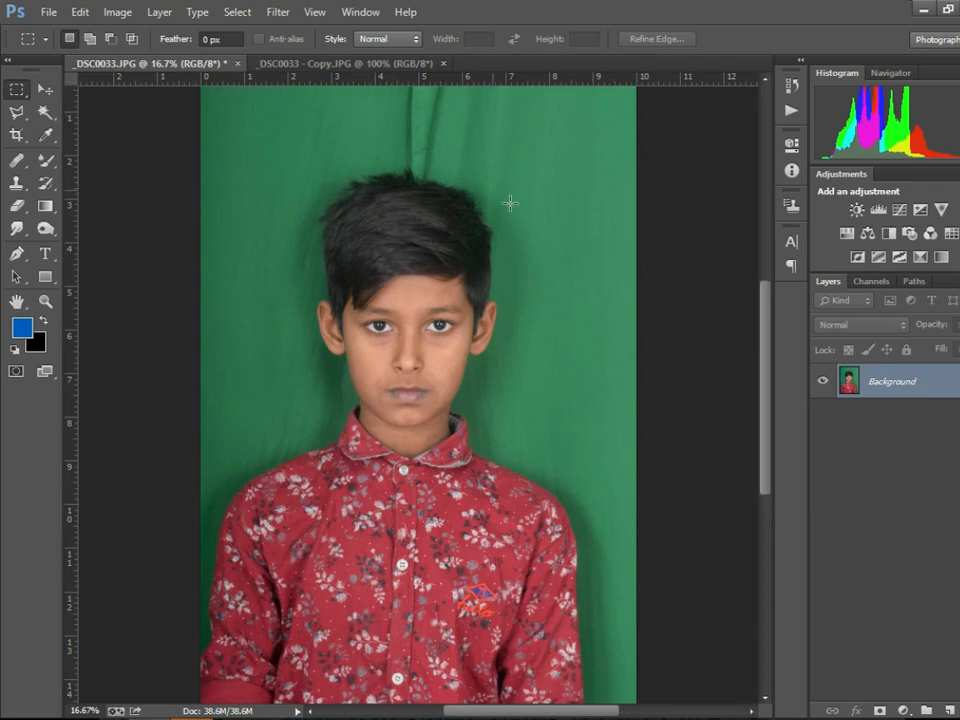
pyautogui.click(306, 63)
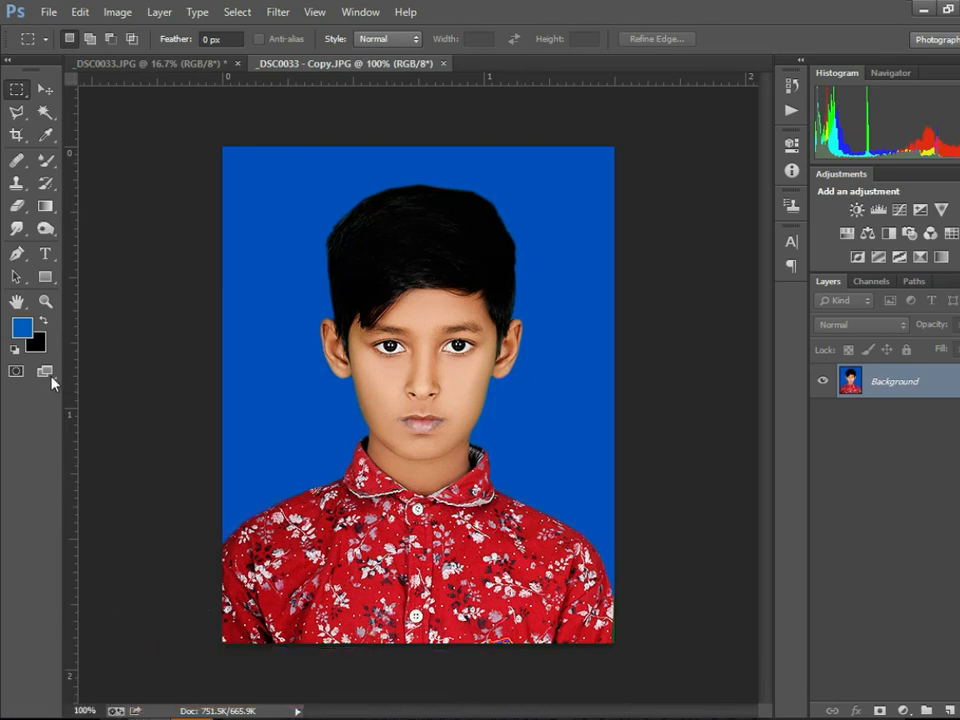
pyautogui.click(45, 299)
pyautogui.click(401, 330)
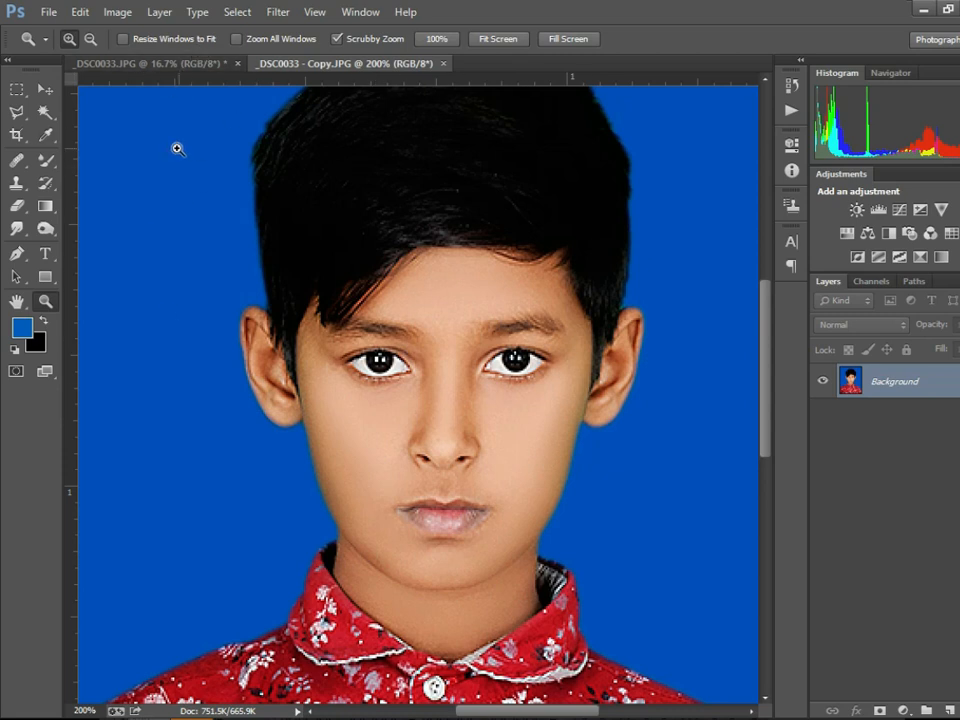
# - Select the entire original green-background photo, straighten it by rotating about -0.63°, and clear the selection
pyautogui.click(152, 63)
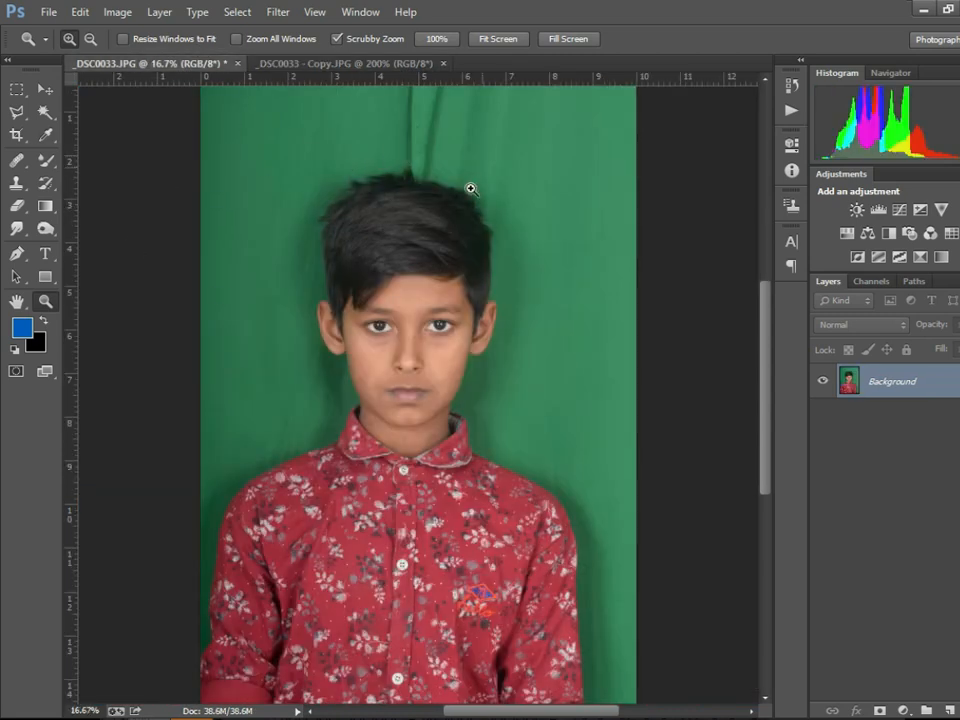
pyautogui.click(51, 91)
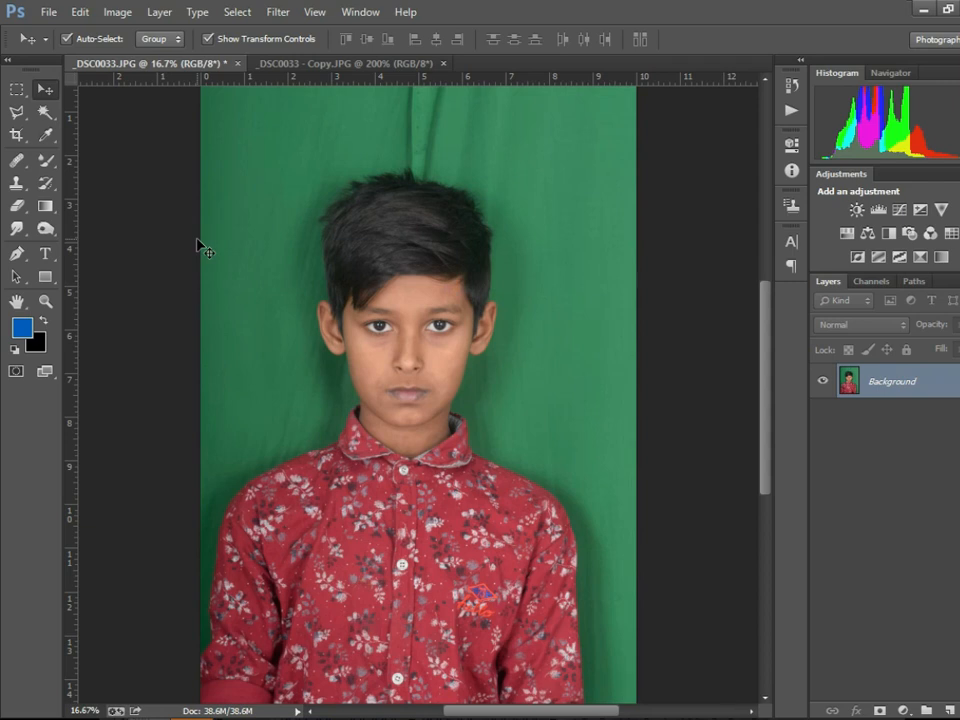
pyautogui.hotkey('ctrl', 'a')
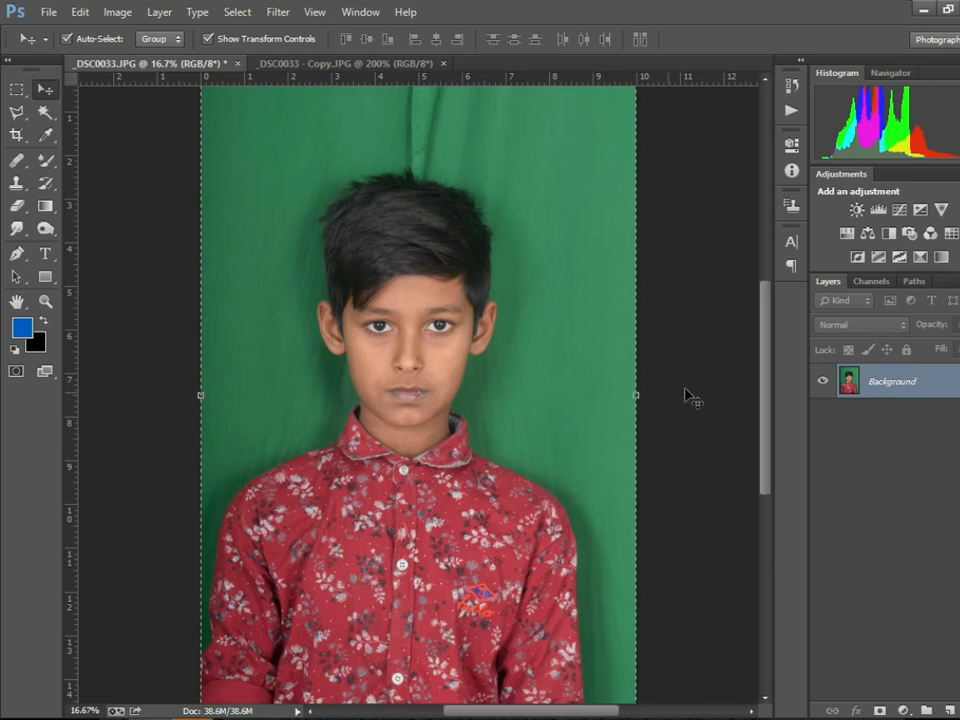
pyautogui.moveTo(654, 392); pyautogui.dragTo(666, 394)
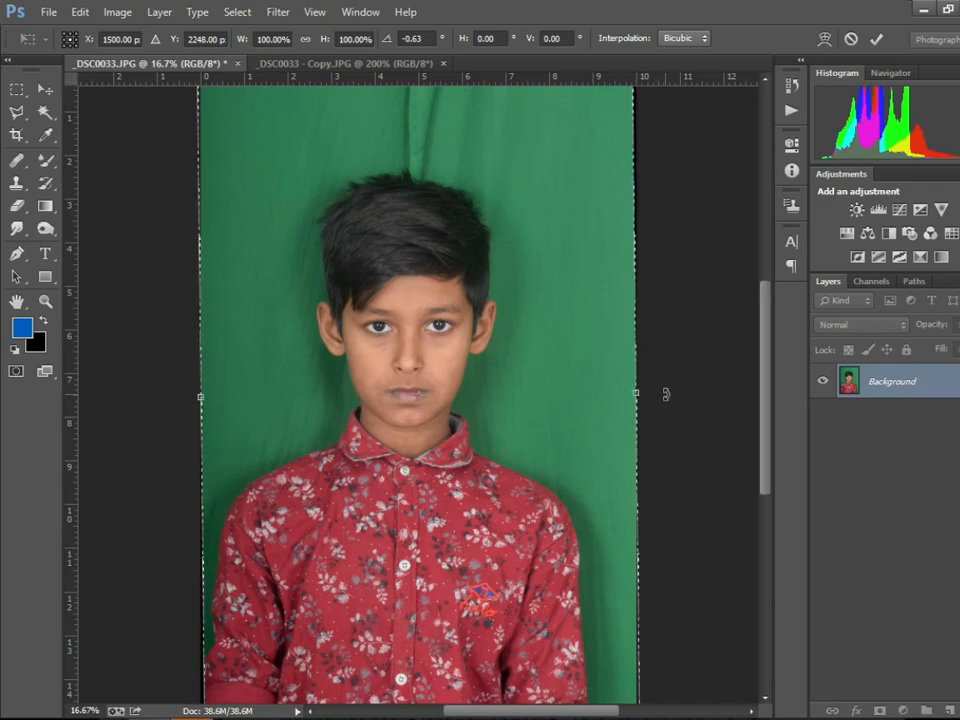
pyautogui.press('Return')
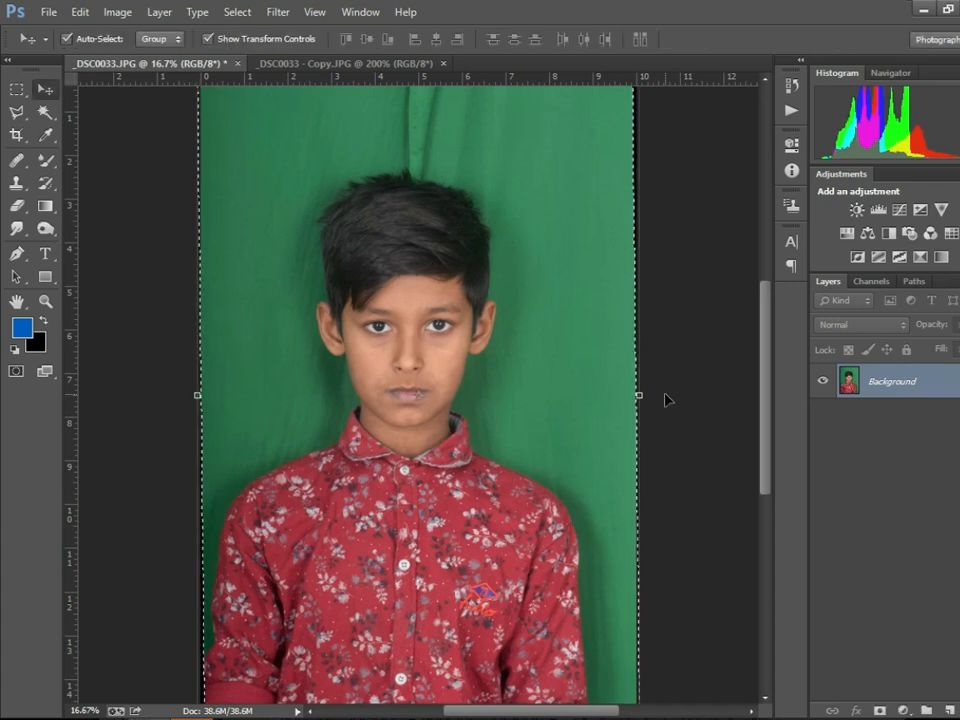
pyautogui.click(18, 91)
pyautogui.click(238, 171)
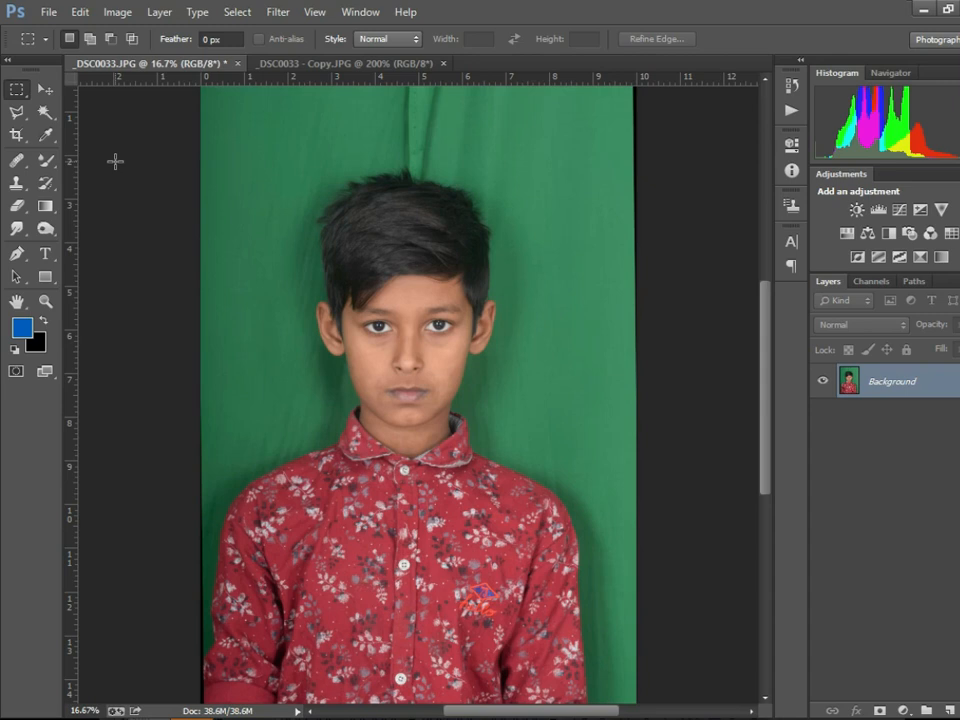
# - Crop the photo to a centred head-and-shoulders portrait using the pp4 preset of 1.5 × 1.9 in at 300 px/in
pyautogui.click(12, 137)
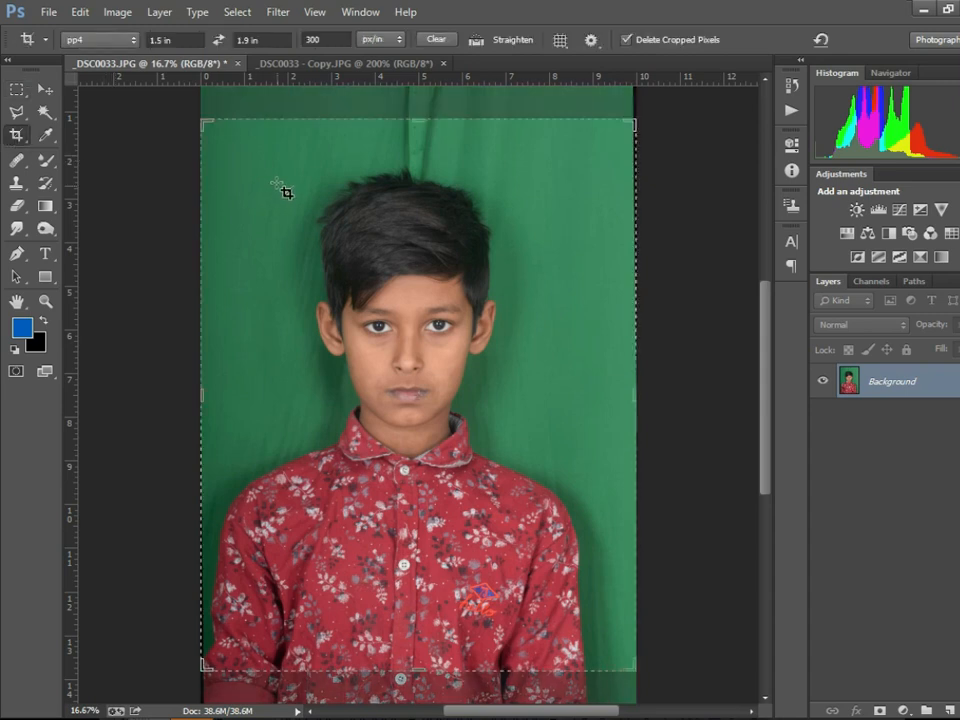
pyautogui.moveTo(242, 149)
pyautogui.mouseDown()
pyautogui.moveTo(521, 524)
pyautogui.moveTo(590, 594)
pyautogui.mouseUp()
pyautogui.click(531, 529)
pyautogui.moveTo(531, 529); pyautogui.dragTo(545, 523)
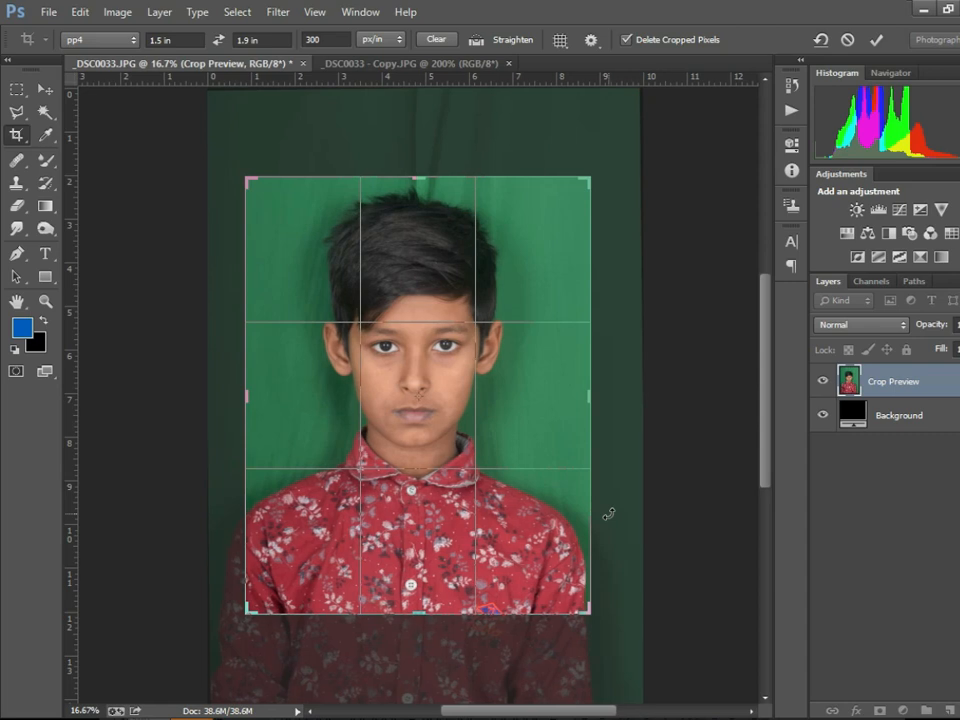
pyautogui.moveTo(426, 440); pyautogui.dragTo(432, 440)
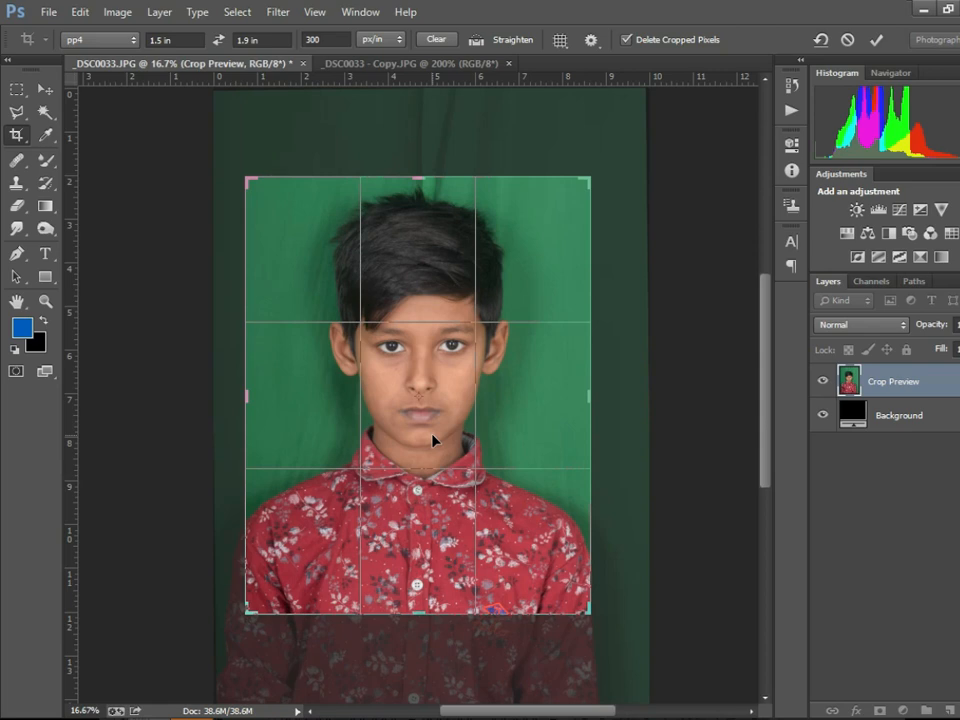
pyautogui.press('Return')
# - Brighten the portrait with a Curves adjustment, raising the RGB midtones from input 116 to output 135
pyautogui.press('ctrl')
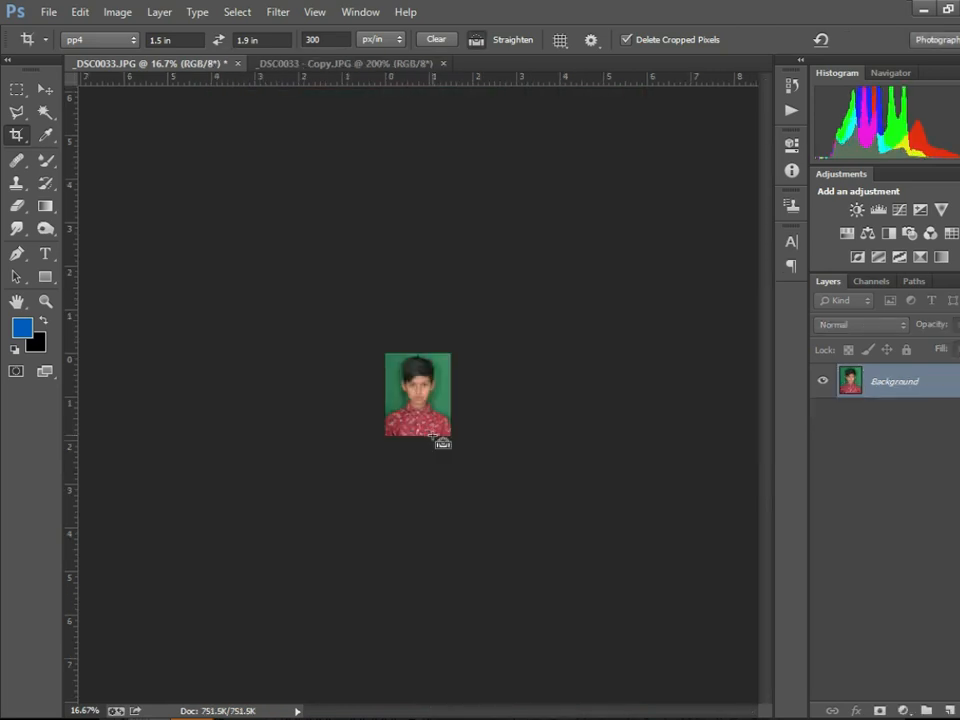
pyautogui.hotkey('ctrl', '+')
pyautogui.hotkey('ctrl', '+')
pyautogui.hotkey('ctrl', '+')
pyautogui.hotkey('ctrl', '+')
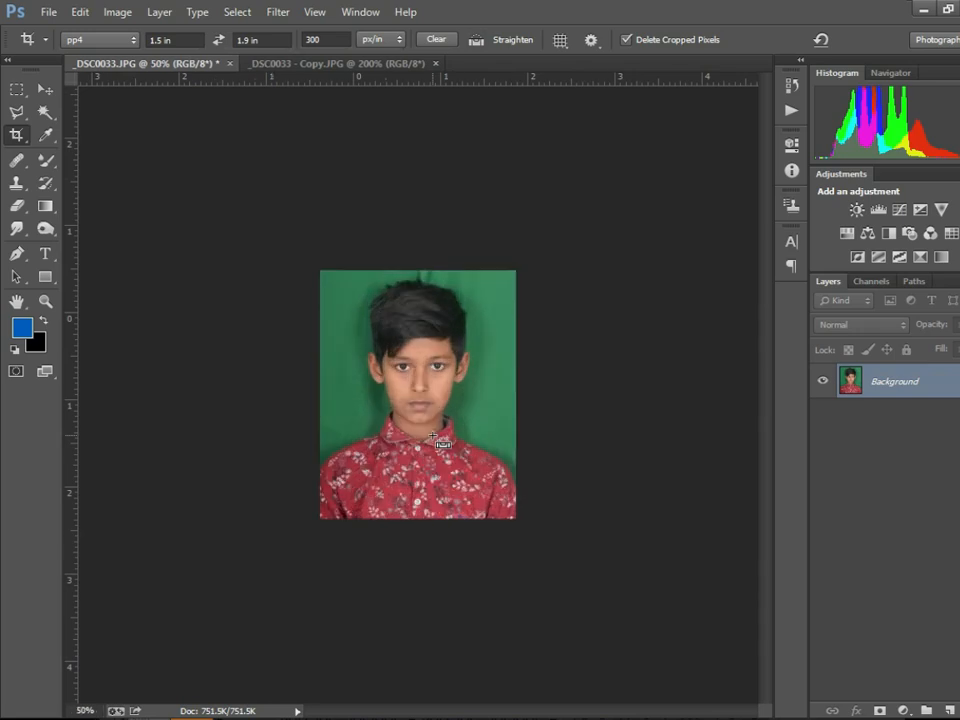
pyautogui.hotkey('ctrl', '+')
pyautogui.hotkey('ctrl', '+')
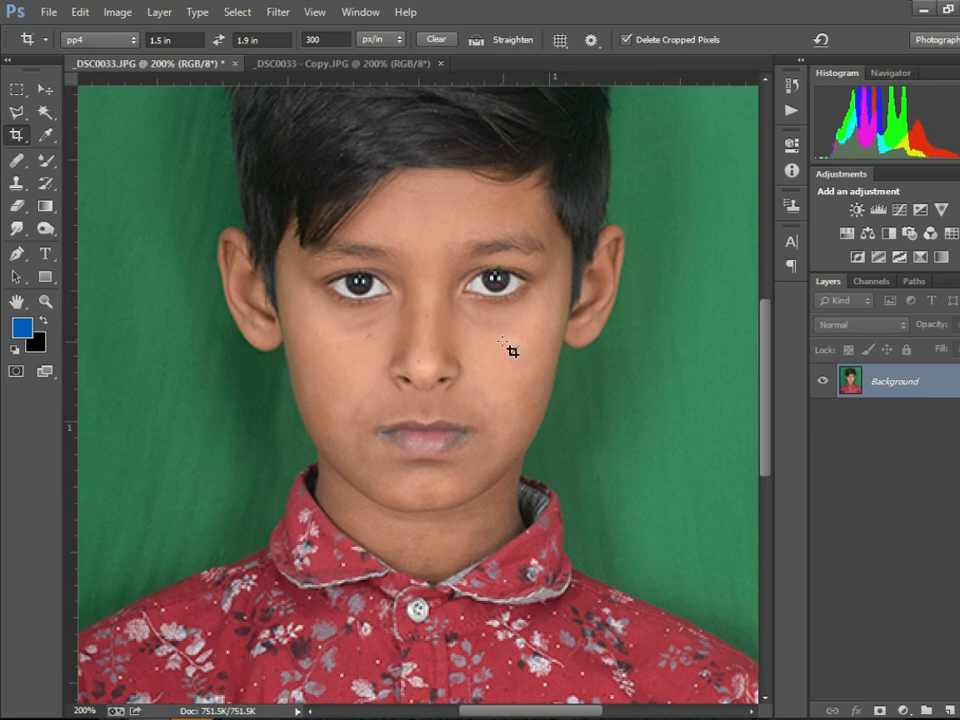
pyautogui.hotkey('ctrl', 'm')
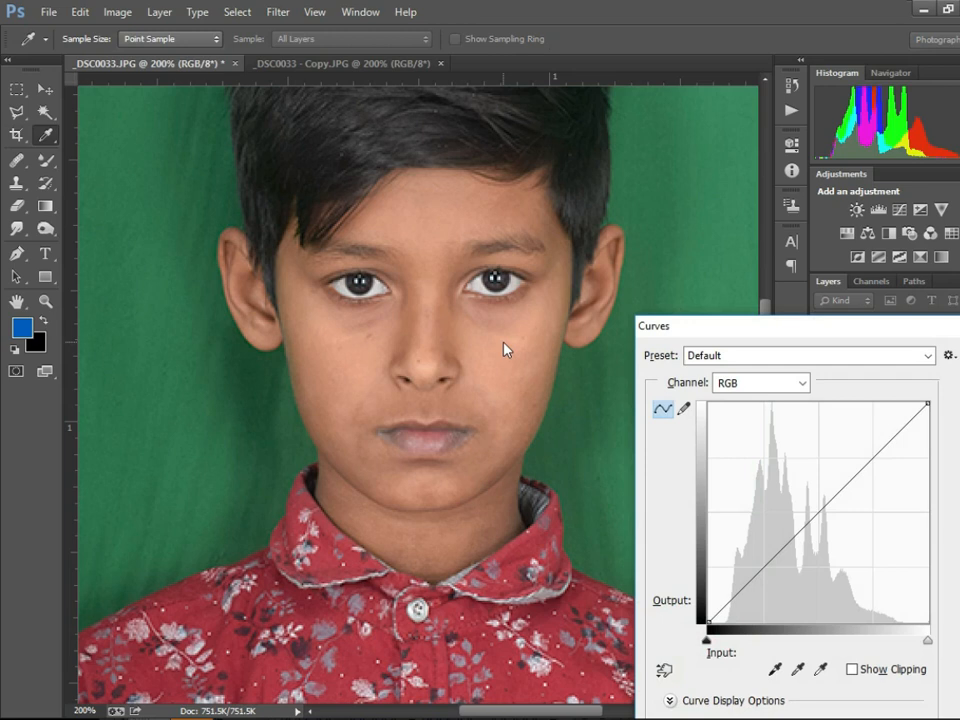
pyautogui.moveTo(786, 322); pyautogui.dragTo(791, 257)
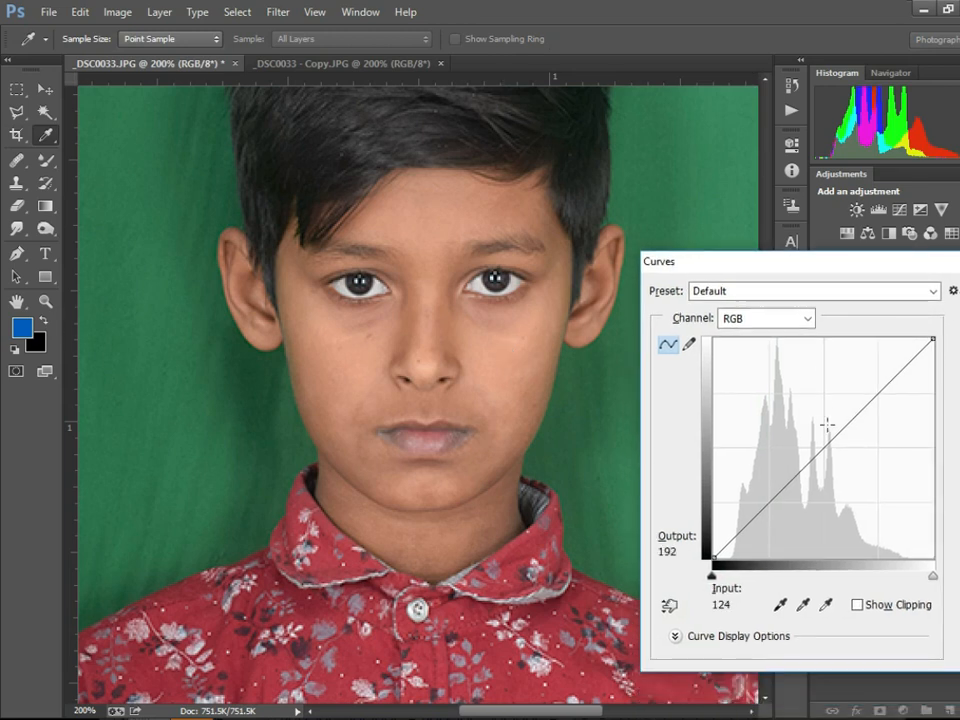
pyautogui.moveTo(822, 446); pyautogui.dragTo(814, 440)
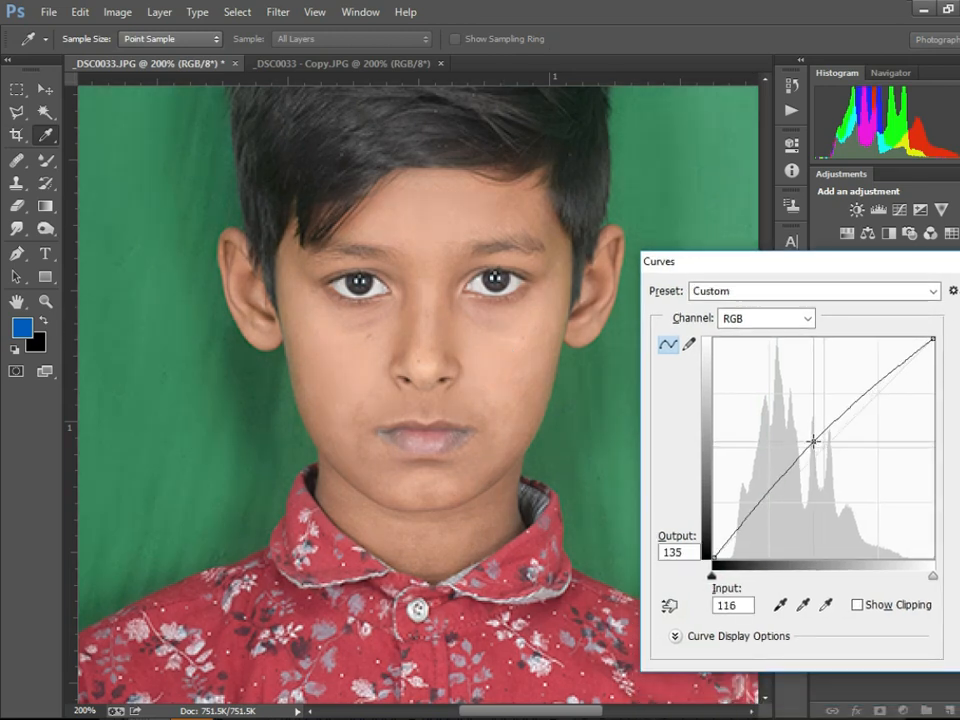
pyautogui.press('Return')
pyautogui.press('c')
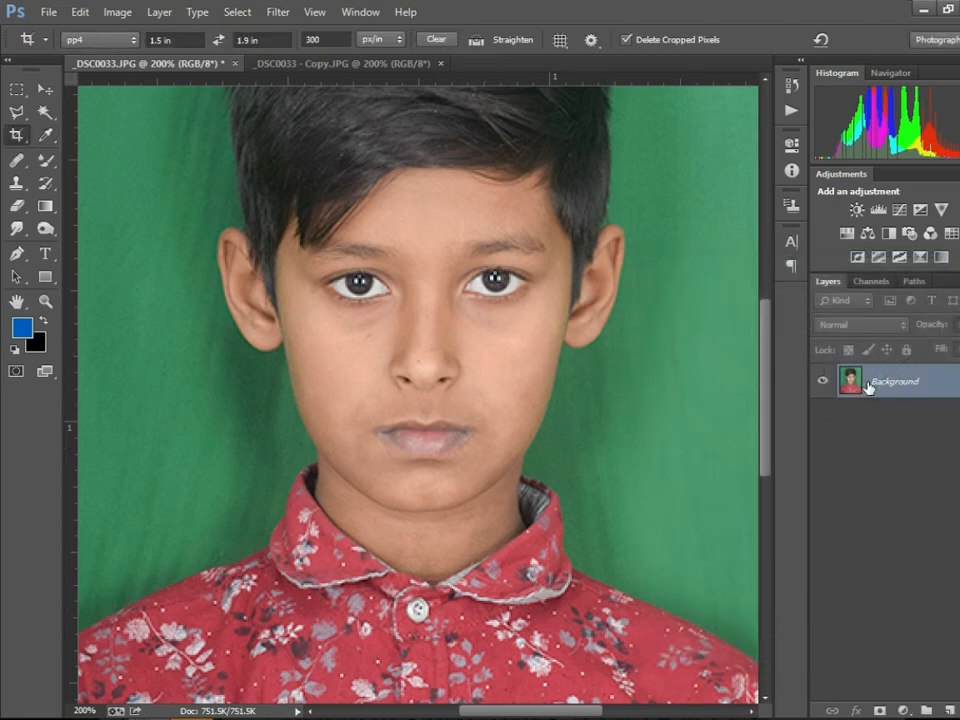
# - Duplicate the Background layer and set the copy's blending mode to Soft Light
pyautogui.moveTo(905, 382); pyautogui.dragTo(926, 710)
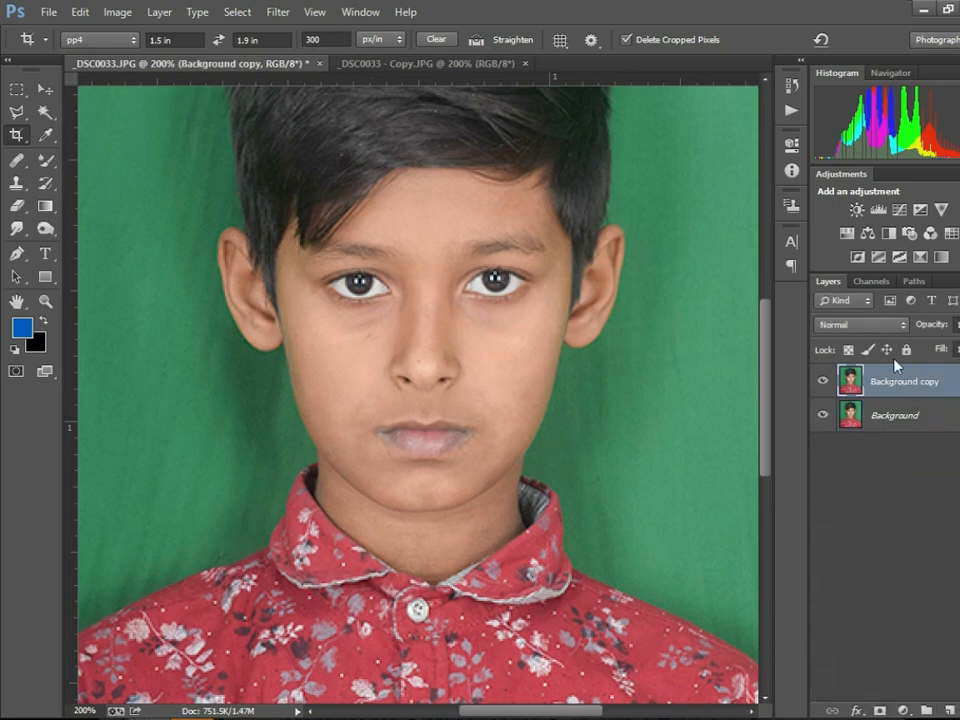
pyautogui.click(850, 325)
pyautogui.click(846, 240)
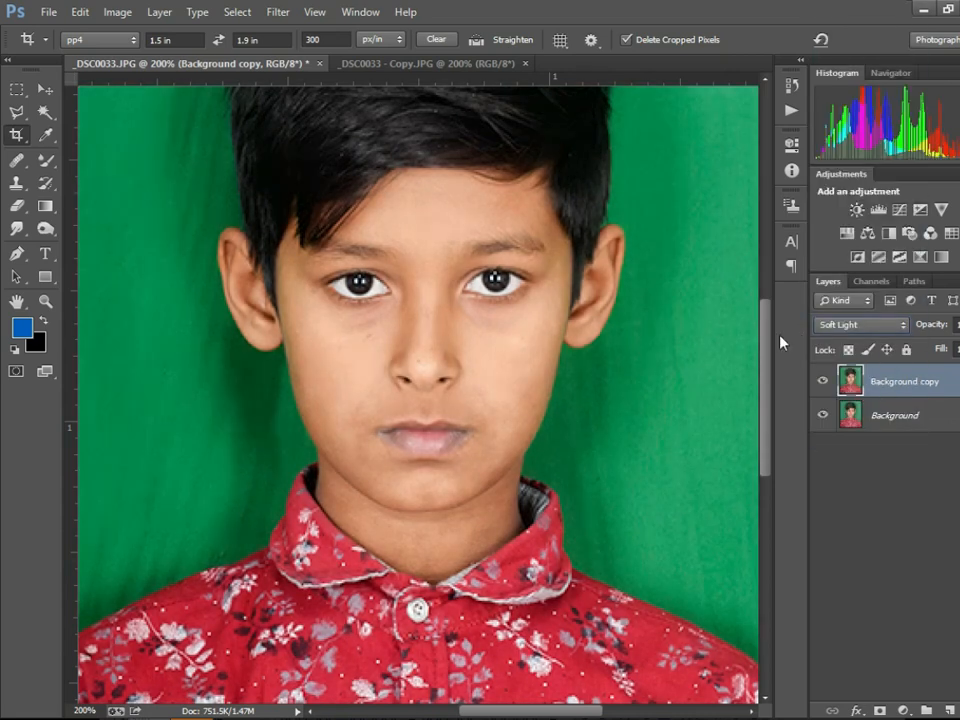
# - Lower the opacity of the Soft Light copy and merge it down into the Background layer
pyautogui.click(955, 324)
pyautogui.moveTo(953, 344); pyautogui.dragTo(939, 351)
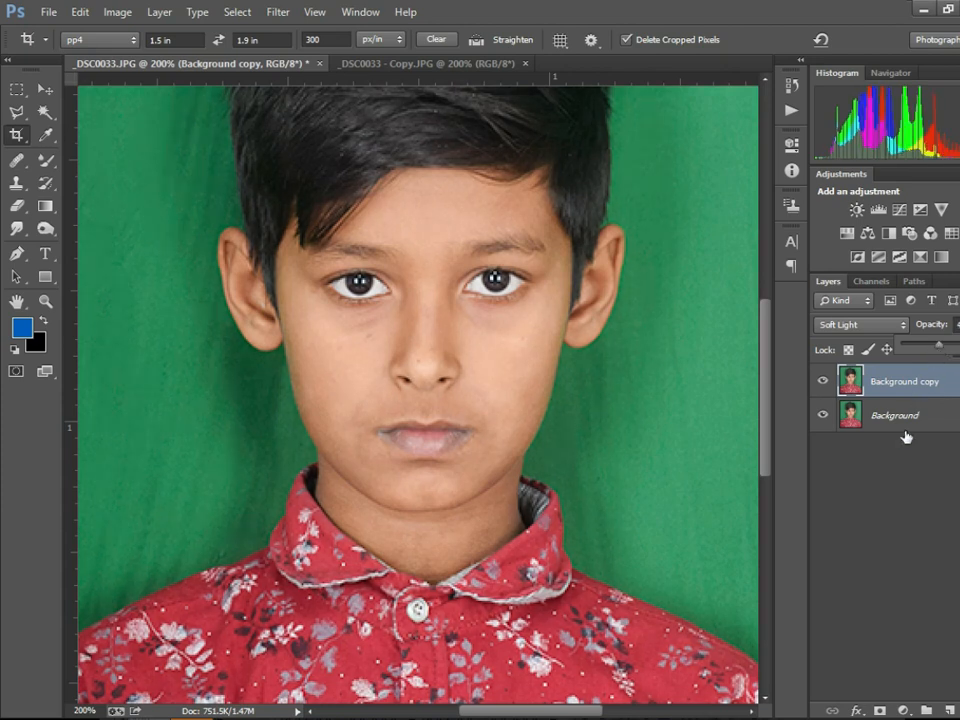
pyautogui.click(916, 460)
pyautogui.click(910, 383)
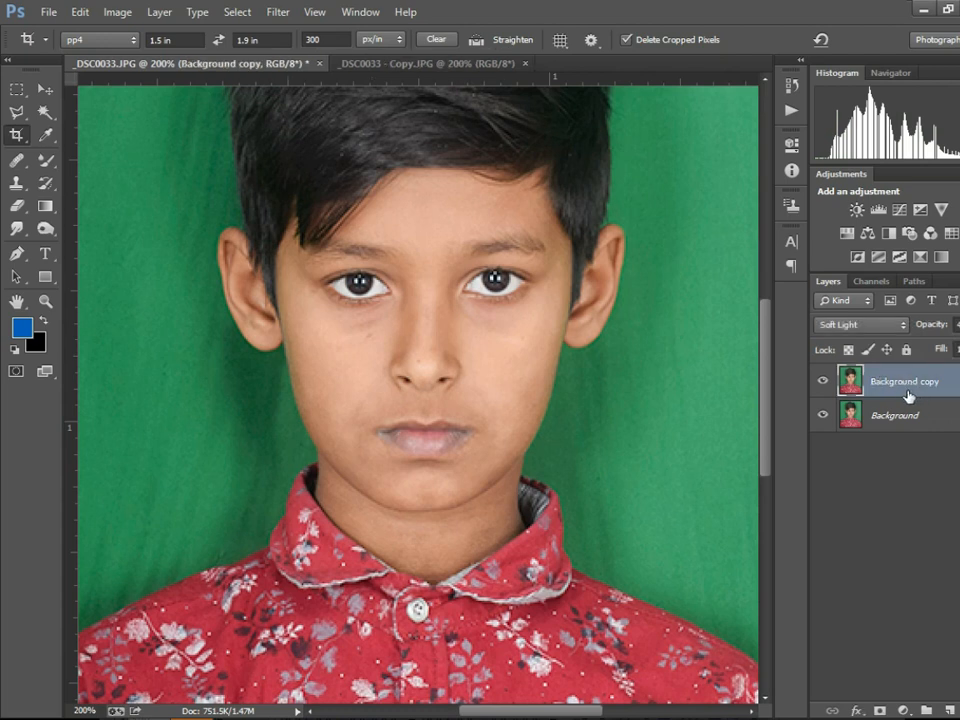
pyautogui.hotkey('ctrl', 'e')
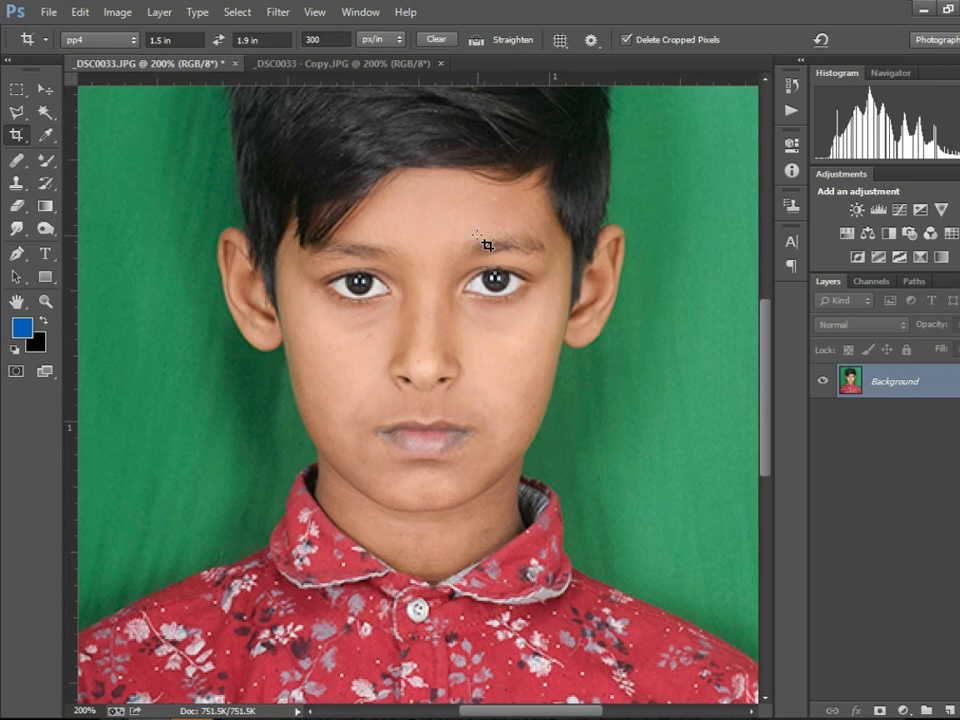
# - Smooth the skin on the image's left cheek and under-eye area with the Mixer Brush, using sampled skin tones
pyautogui.press('b')
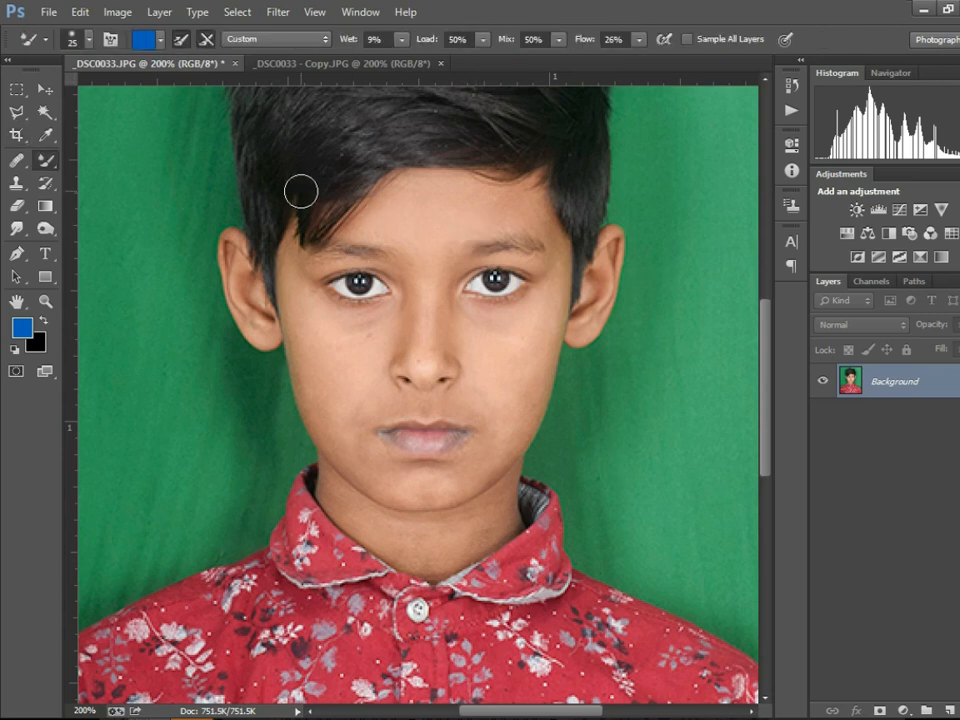
pyautogui.click(47, 162)
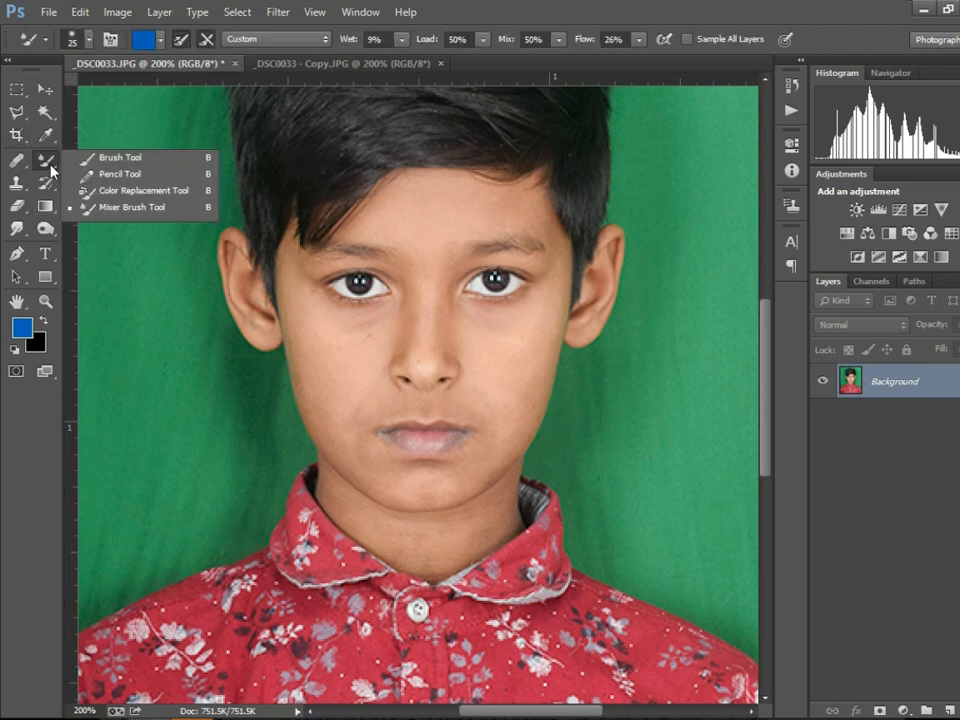
pyautogui.click(141, 209)
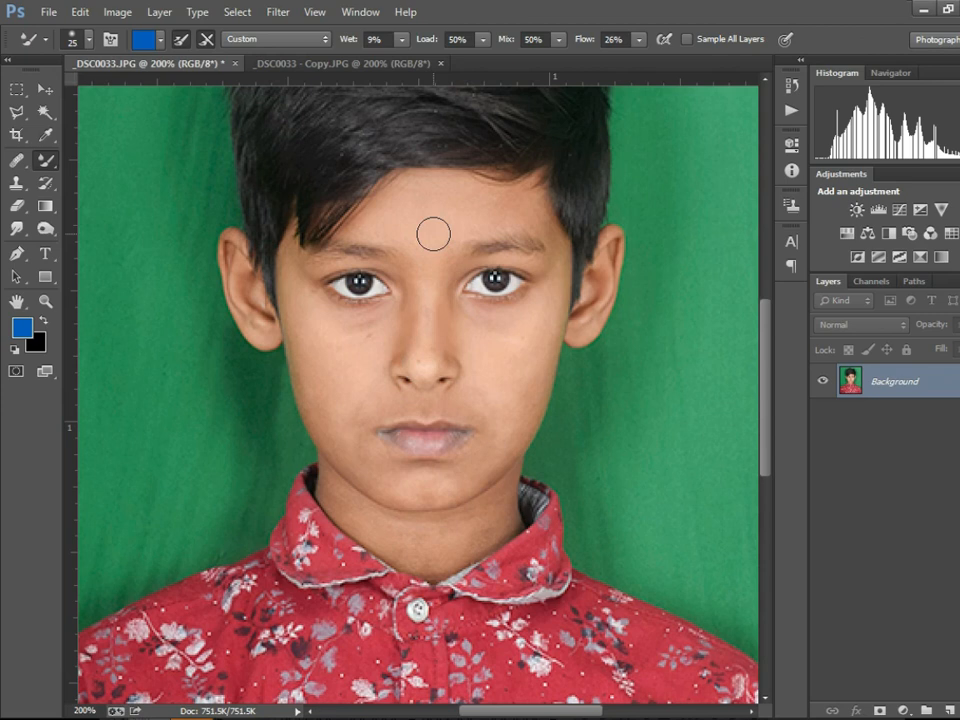
pyautogui.hotkey('ctrl', '+')
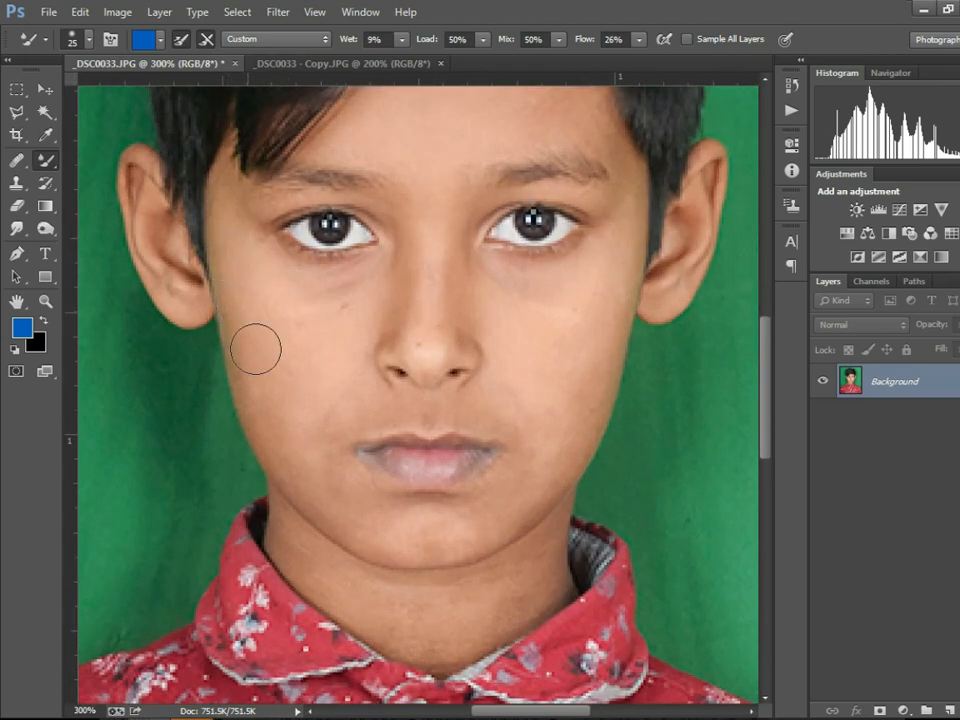
pyautogui.moveTo(436, 98)
pyautogui.mouseDown()
pyautogui.moveTo(431, 246)
pyautogui.moveTo(444, 219)
pyautogui.moveTo(432, 342)
pyautogui.moveTo(431, 195)
pyautogui.mouseUp()
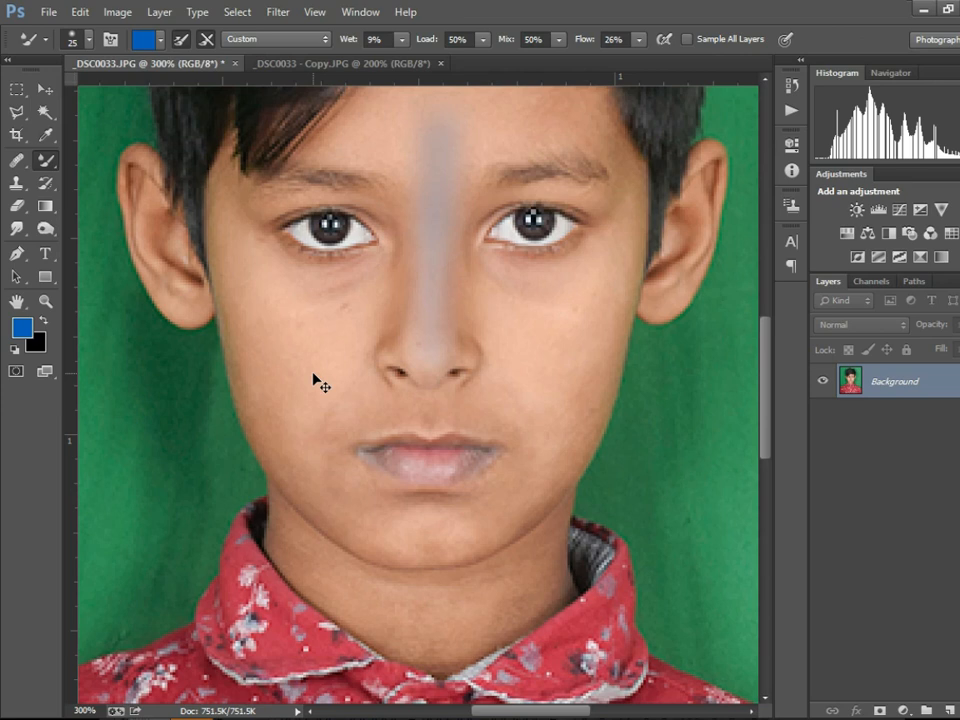
pyautogui.hotkey('ctrl', 'z')
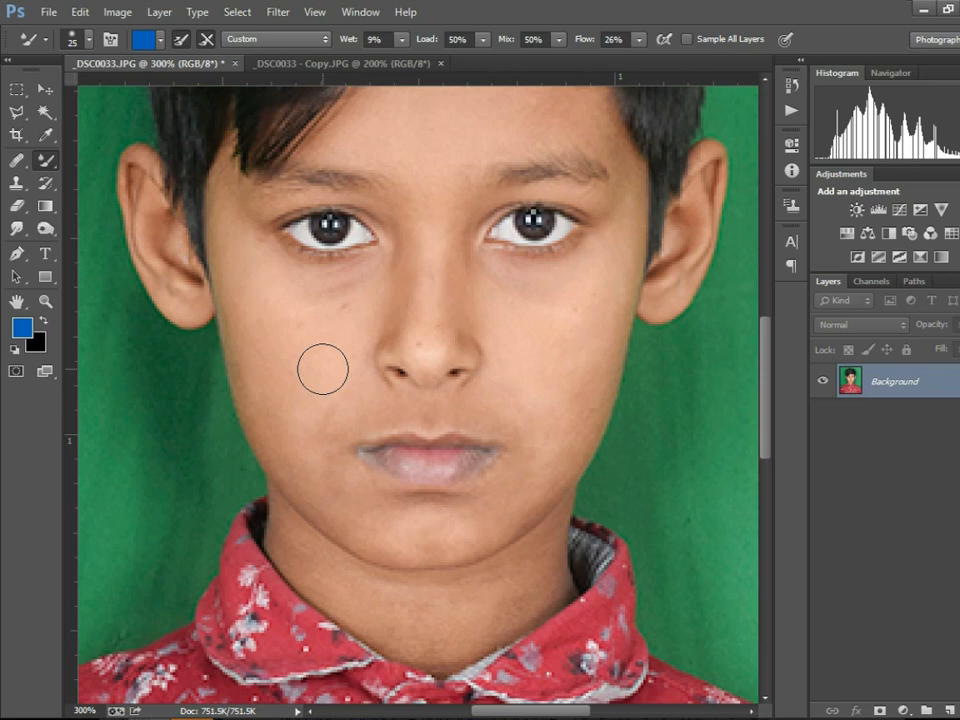
pyautogui.keyDown('alt'); pyautogui.click(322, 369); pyautogui.keyUp('alt')
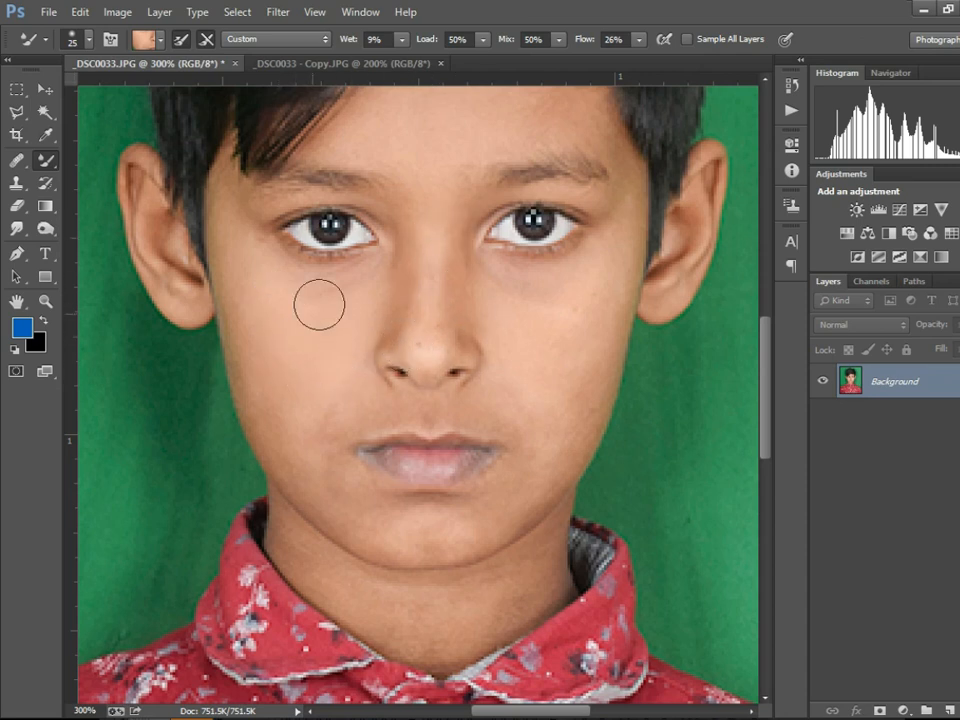
pyautogui.keyDown('alt'); pyautogui.click(228, 257); pyautogui.keyUp('alt')
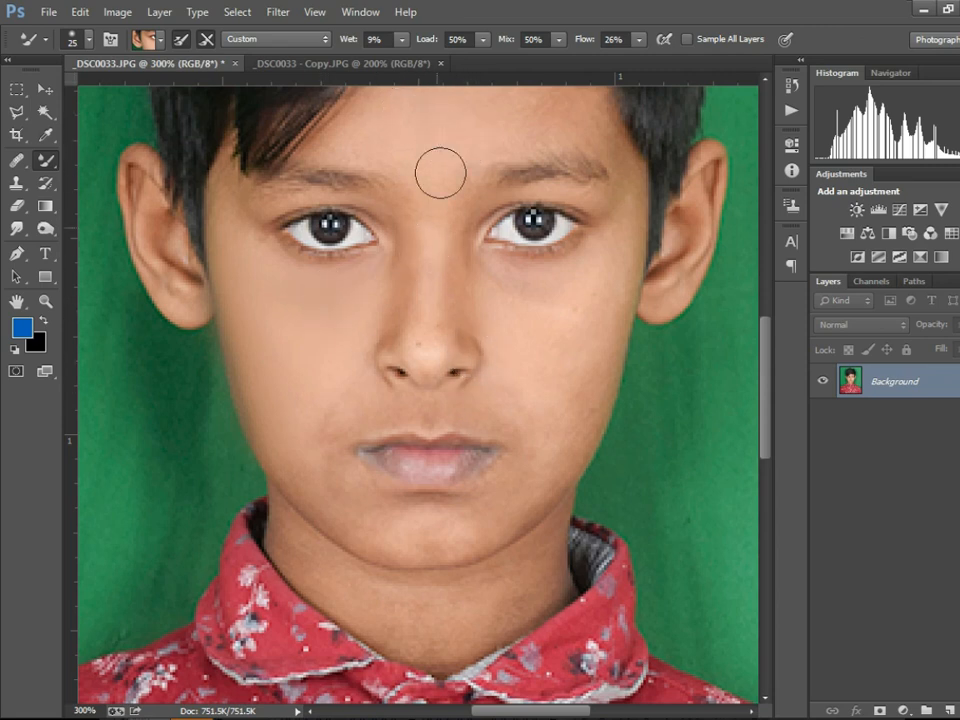
# - Smooth the skin on the forehead and along the nose with the Mixer Brush, sampling a matching tone for each area
pyautogui.scroll(3, 528, 298)
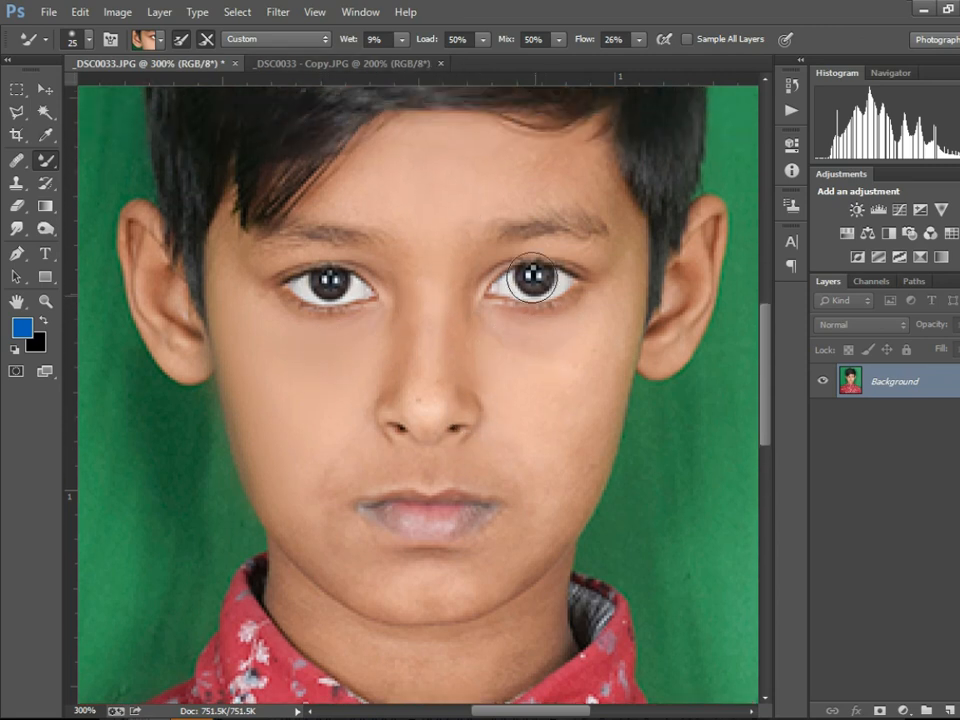
pyautogui.keyDown('alt'); pyautogui.click(424, 179); pyautogui.keyUp('alt')
pyautogui.moveTo(422, 179)
pyautogui.mouseDown()
pyautogui.moveTo(373, 182)
pyautogui.moveTo(515, 175)
pyautogui.moveTo(387, 171)
pyautogui.moveTo(487, 157)
pyautogui.moveTo(506, 159)
pyautogui.moveTo(359, 174)
pyautogui.moveTo(525, 184)
pyautogui.moveTo(352, 200)
pyautogui.moveTo(456, 189)
pyautogui.moveTo(391, 168)
pyautogui.moveTo(506, 157)
pyautogui.moveTo(427, 179)
pyautogui.moveTo(433, 230)
pyautogui.moveTo(392, 397)
pyautogui.moveTo(393, 197)
pyautogui.moveTo(406, 465)
pyautogui.moveTo(431, 321)
pyautogui.moveTo(421, 414)
pyautogui.moveTo(446, 336)
pyautogui.moveTo(437, 297)
pyautogui.moveTo(441, 412)
pyautogui.moveTo(435, 320)
pyautogui.moveTo(410, 354)
pyautogui.moveTo(429, 300)
pyautogui.moveTo(414, 390)
pyautogui.moveTo(443, 346)
pyautogui.mouseUp()
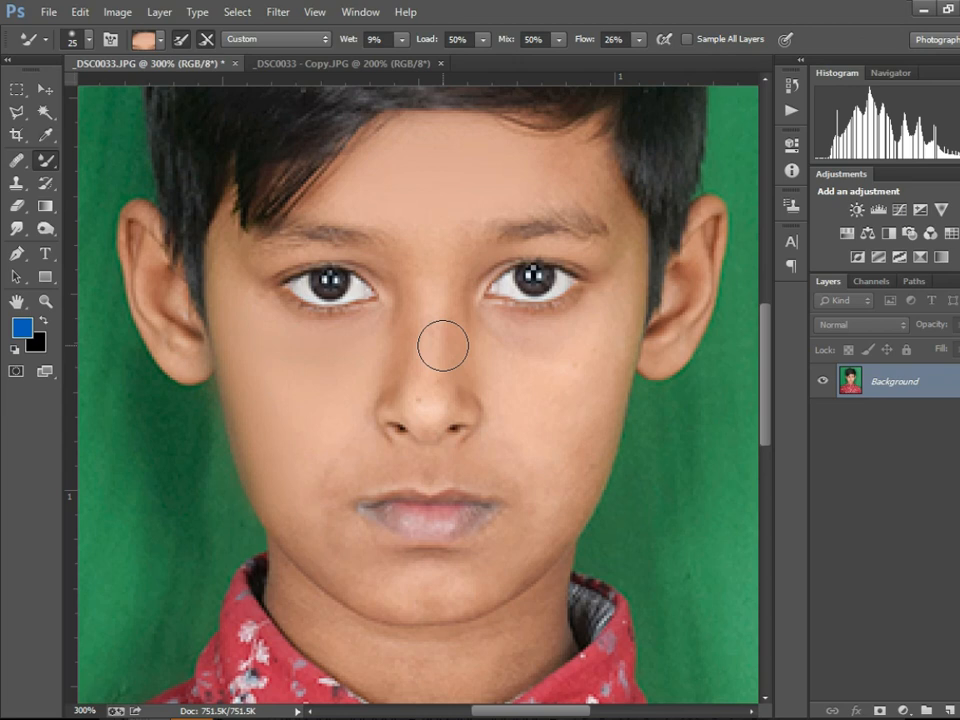
pyautogui.keyDown('alt'); pyautogui.click(430, 409); pyautogui.keyUp('alt')
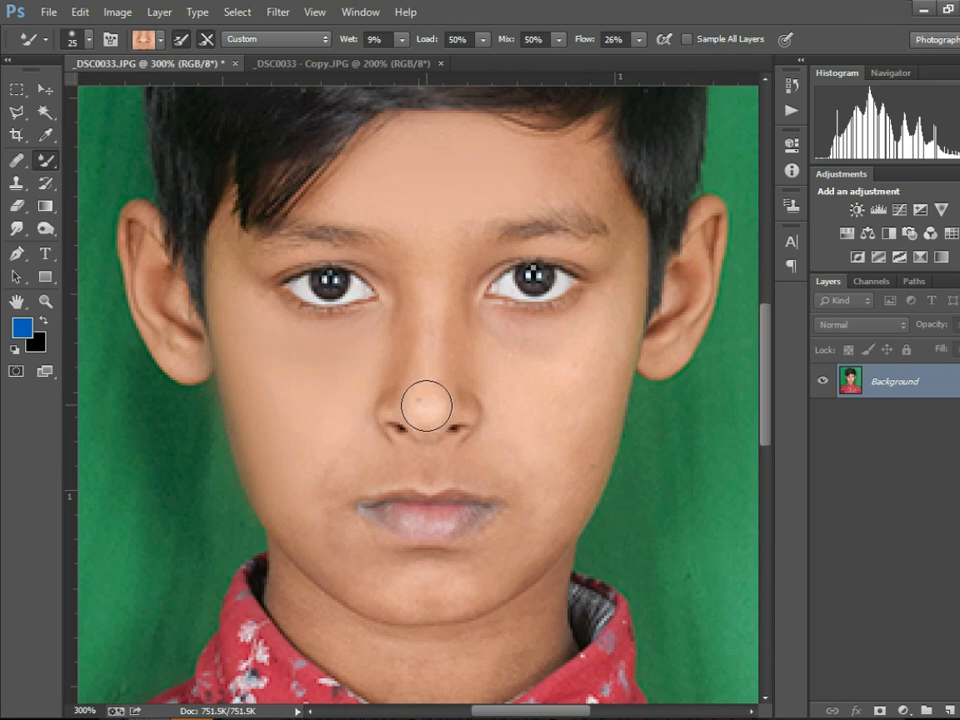
pyautogui.moveTo(429, 401)
pyautogui.mouseDown()
pyautogui.moveTo(435, 271)
pyautogui.moveTo(431, 396)
pyautogui.moveTo(427, 290)
pyautogui.moveTo(427, 301)
pyautogui.mouseUp()
# - Smooth the cheek and jaw on the image's right side with the Mixer Brush at size 20, resampling the cheek tone
pyautogui.press(']')
pyautogui.press(']')
pyautogui.press(']')
pyautogui.press(']')
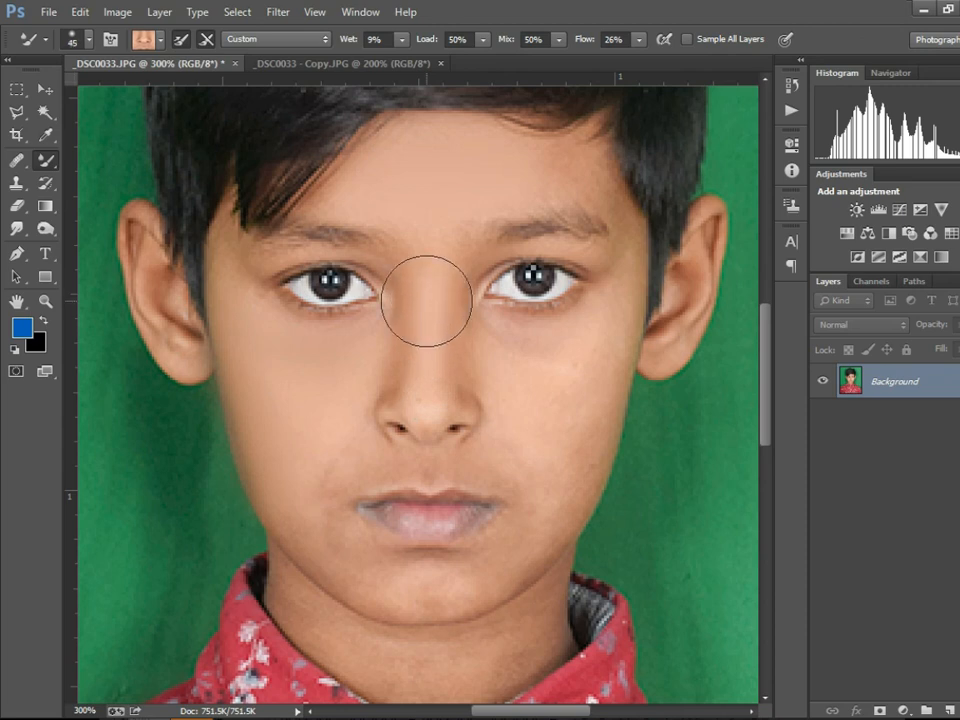
pyautogui.press('[')
pyautogui.press('[')
pyautogui.press('[')
pyautogui.press('[')
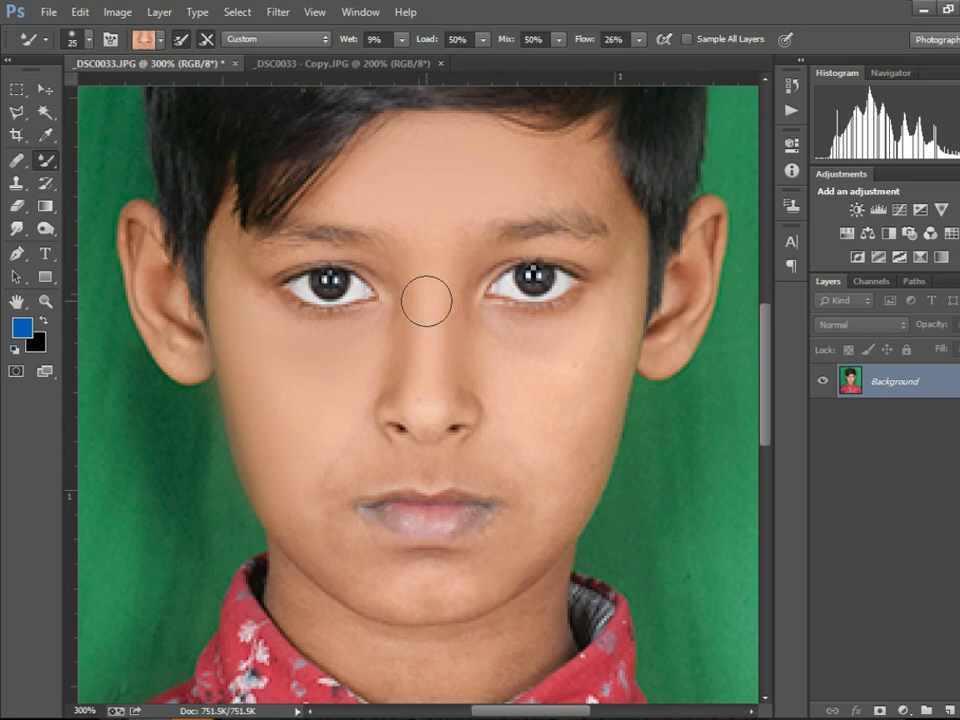
pyautogui.press('[')
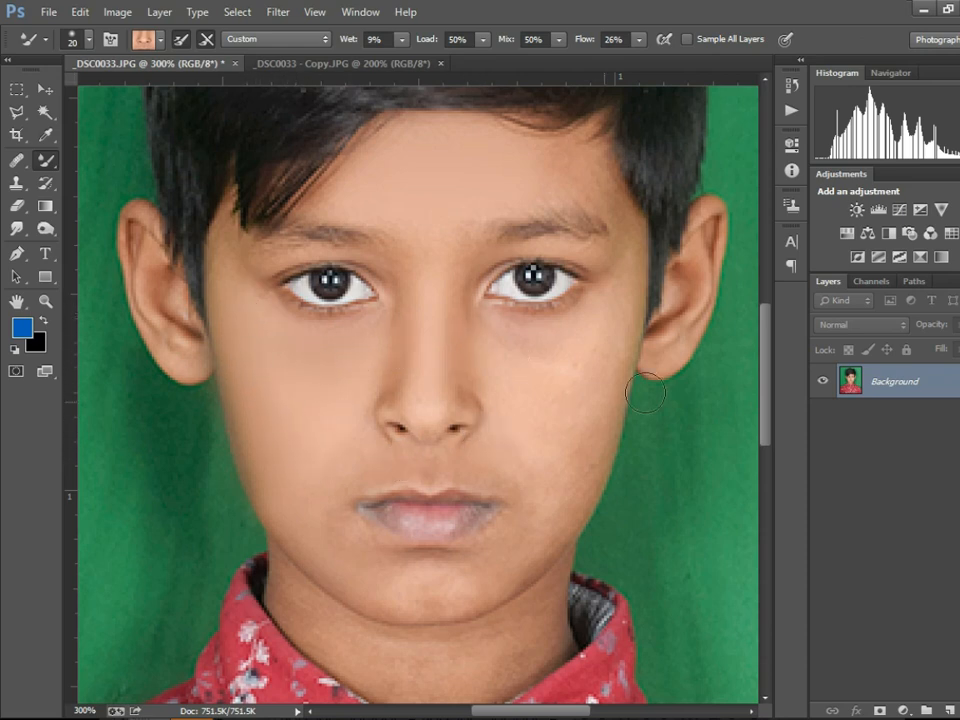
pyautogui.moveTo(628, 332); pyautogui.dragTo(553, 439)
pyautogui.keyDown('alt'); pyautogui.click(553, 439); pyautogui.keyUp('alt')
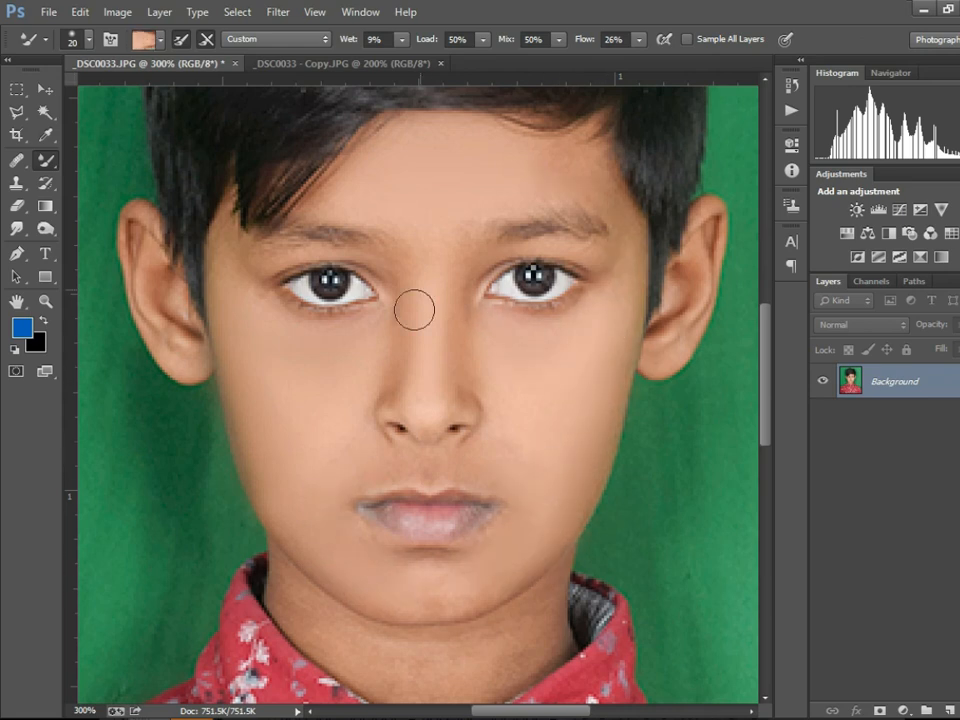
# - Blend the remaining uneven skin on the nose bridge, forehead, lower face and neck, enlarging the Mixer Brush to 35
pyautogui.moveTo(415, 309); pyautogui.dragTo(443, 171)
pyautogui.press(']')
pyautogui.press(']')
pyautogui.press(']')
pyautogui.moveTo(347, 491)
pyautogui.mouseDown()
pyautogui.moveTo(426, 524)
pyautogui.moveTo(313, 447)
pyautogui.moveTo(434, 512)
pyautogui.mouseUp()
pyautogui.moveTo(515, 353); pyautogui.dragTo(517, 517)
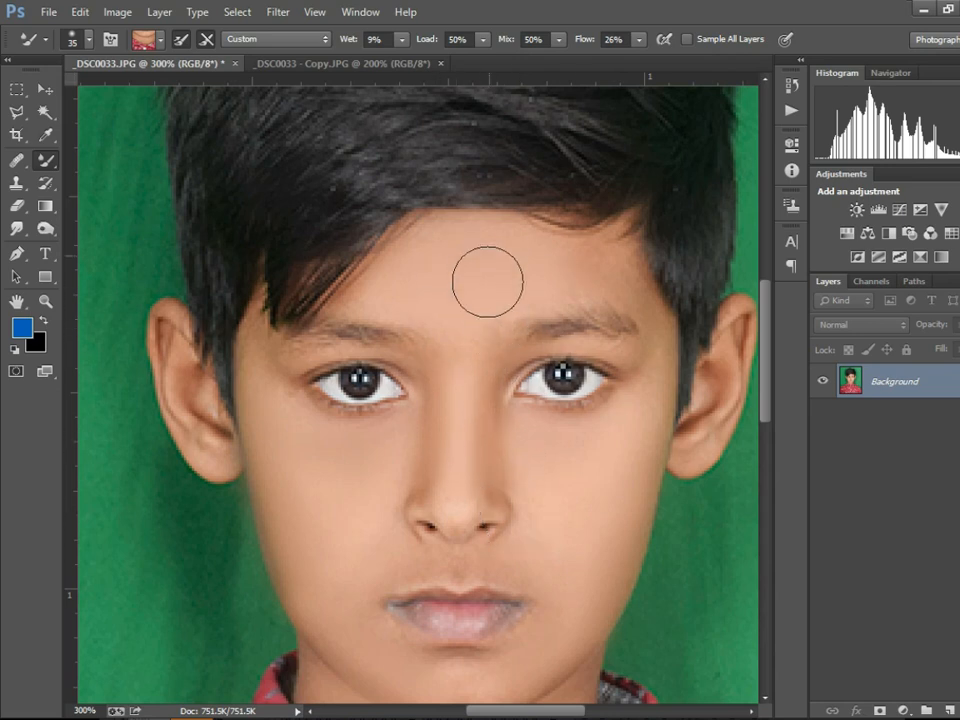
# - Duplicate the Background layer and apply a High Pass filter with a 0.5 pixel radius to the copy
pyautogui.scroll(-2, 536, 386)
pyautogui.moveTo(916, 390); pyautogui.dragTo(953, 707)
pyautogui.click(278, 12)
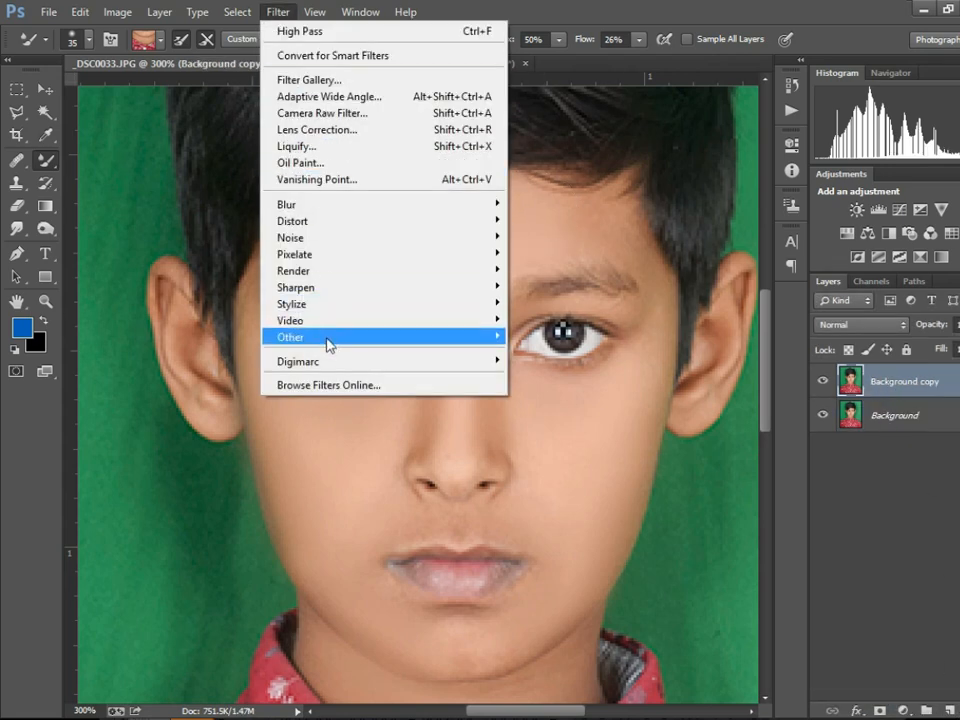
pyautogui.moveTo(328, 340)
pyautogui.click(546, 353)
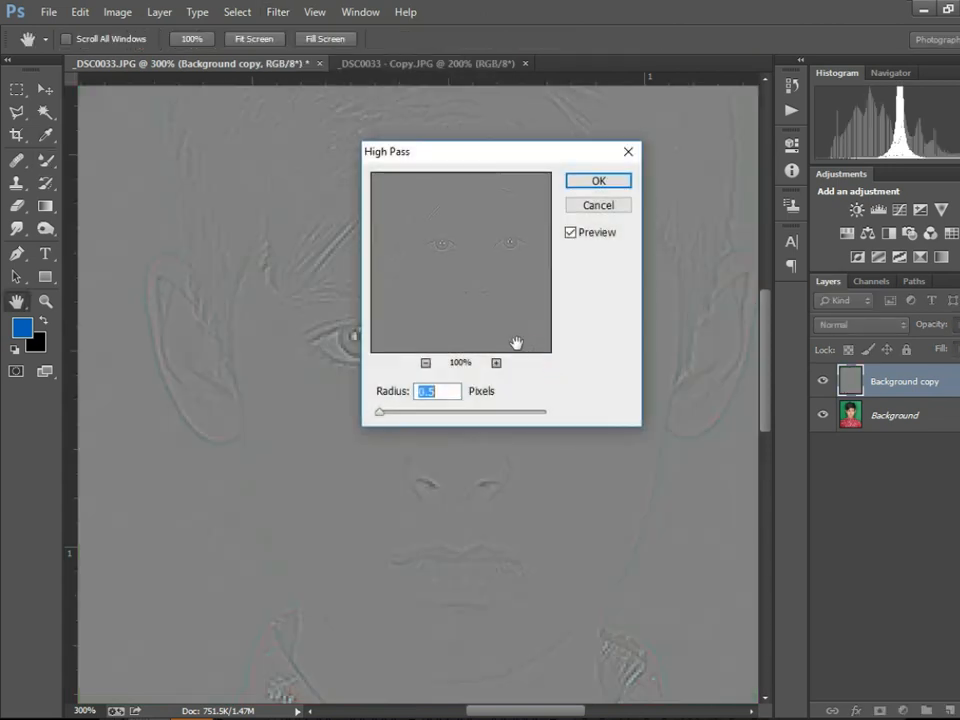
pyautogui.click(598, 181)
pyautogui.press('b')
# - Set the High Pass copy's blending mode to Vivid Light and merge it down into the Background layer
pyautogui.click(880, 322)
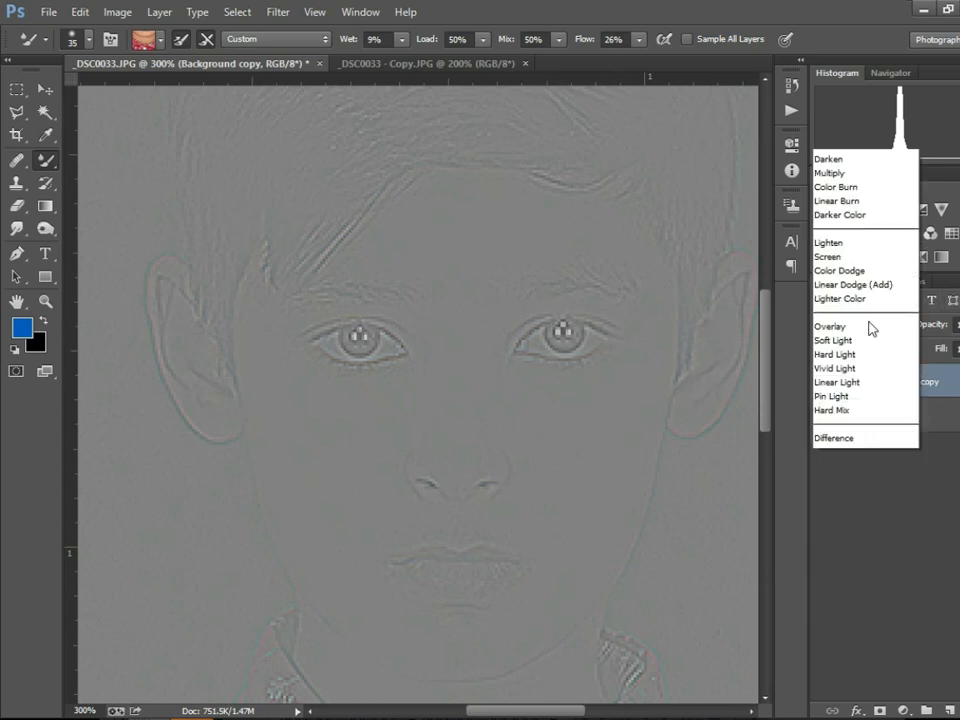
pyautogui.click(845, 256)
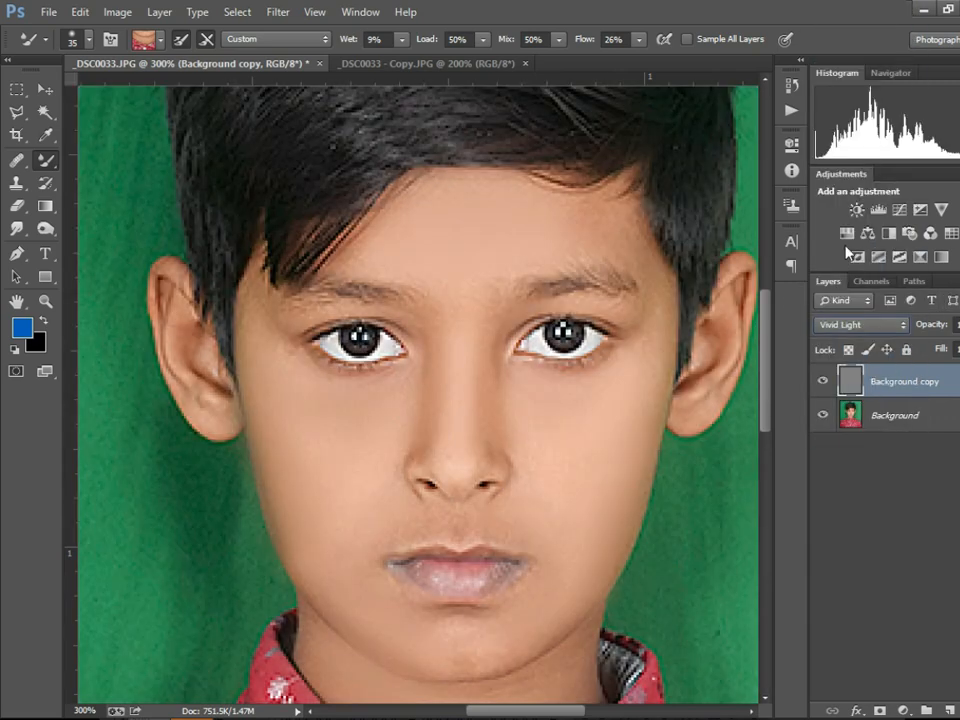
pyautogui.click(823, 382)
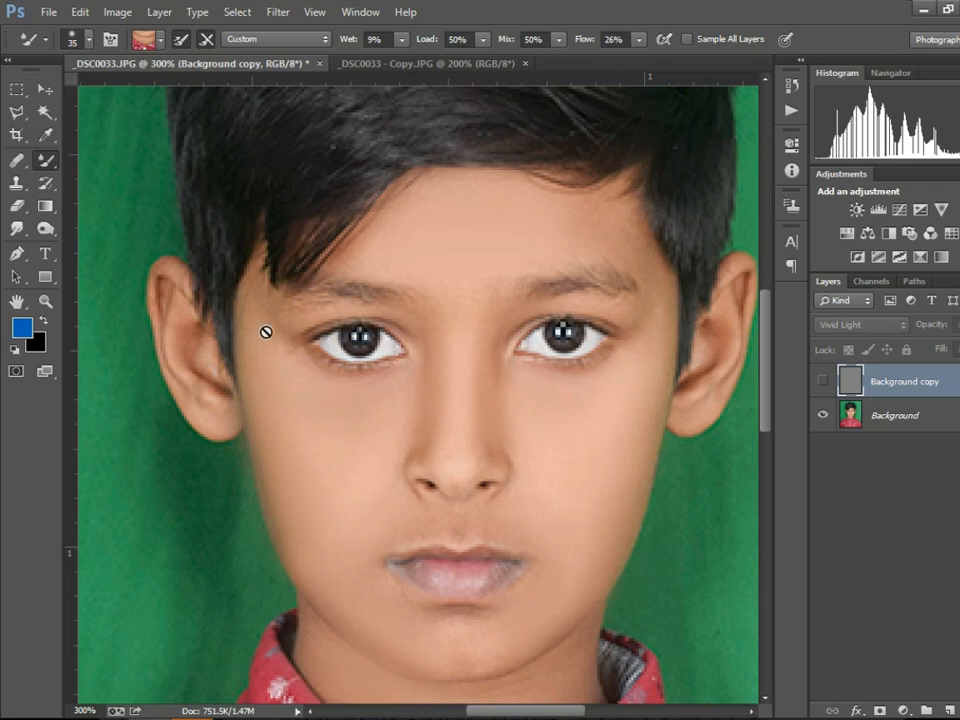
pyautogui.click(823, 383)
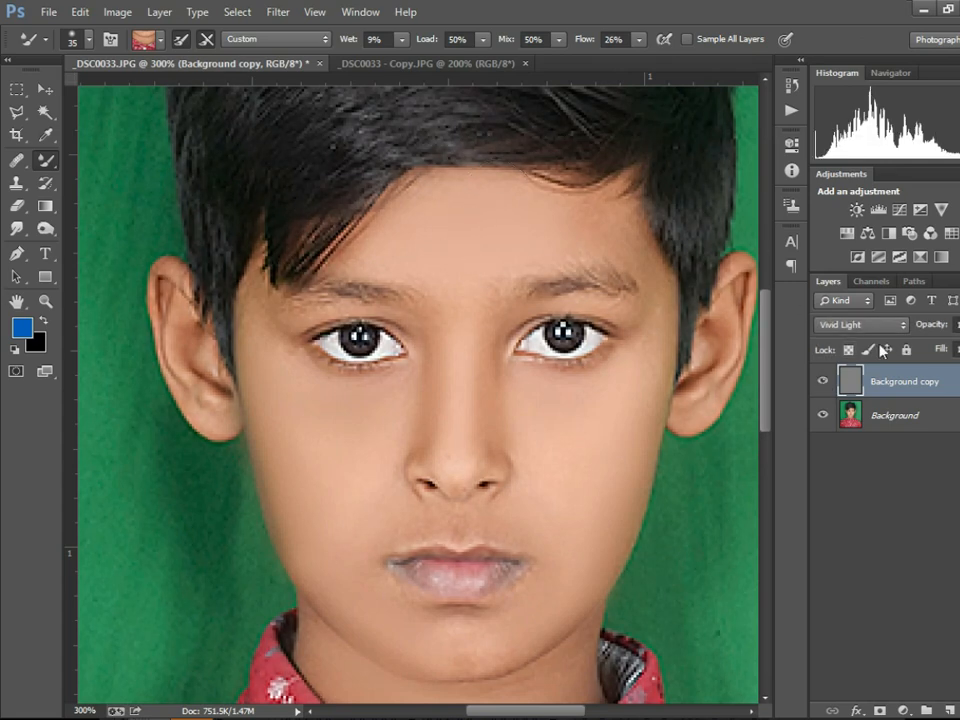
pyautogui.click(823, 383)
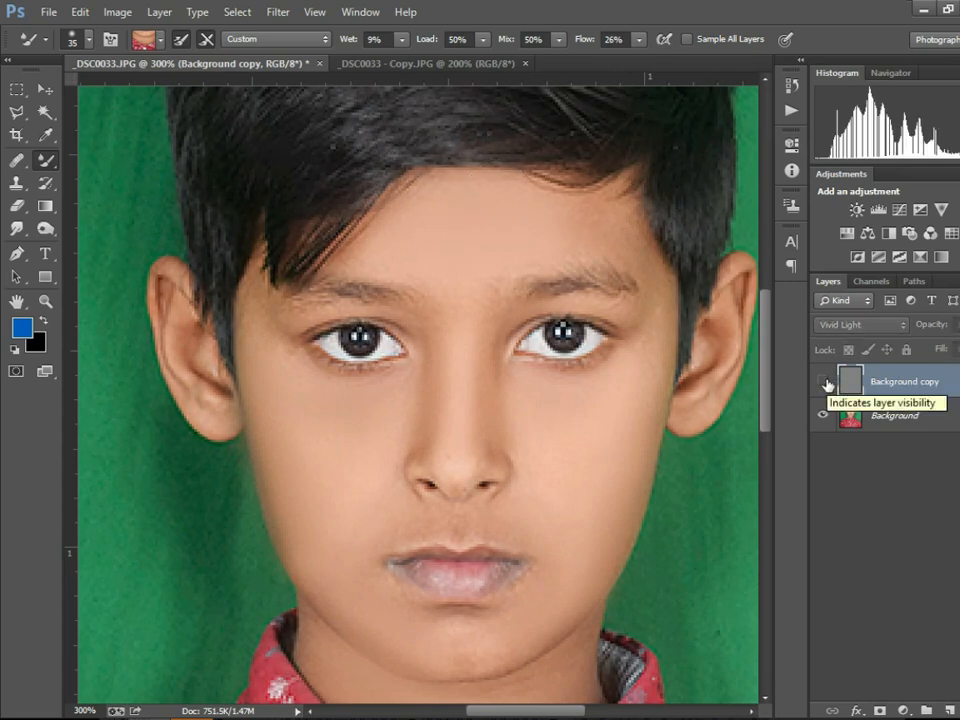
pyautogui.click(823, 383)
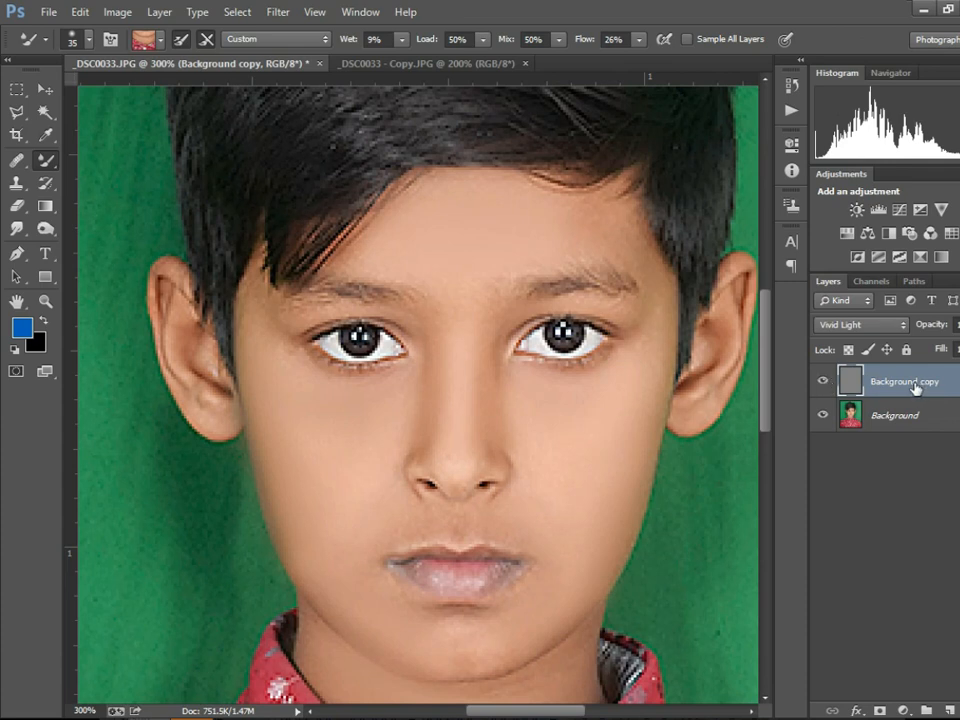
pyautogui.hotkey('ctrl', 'e')
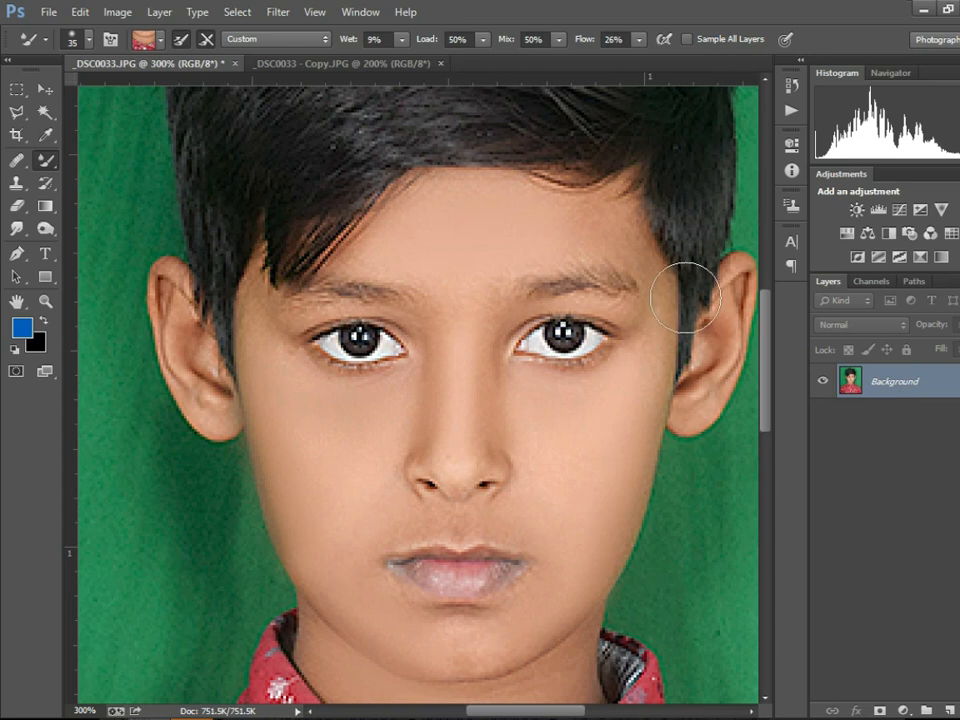
# - Darken both eyebrows with the Burn tool at Midtones range and 50% exposure, using a small brush of 15 to 20 px
pyautogui.scroll(-3, 516, 300)
pyautogui.scroll(3, 516, 300)
pyautogui.scroll(6, 516, 300)
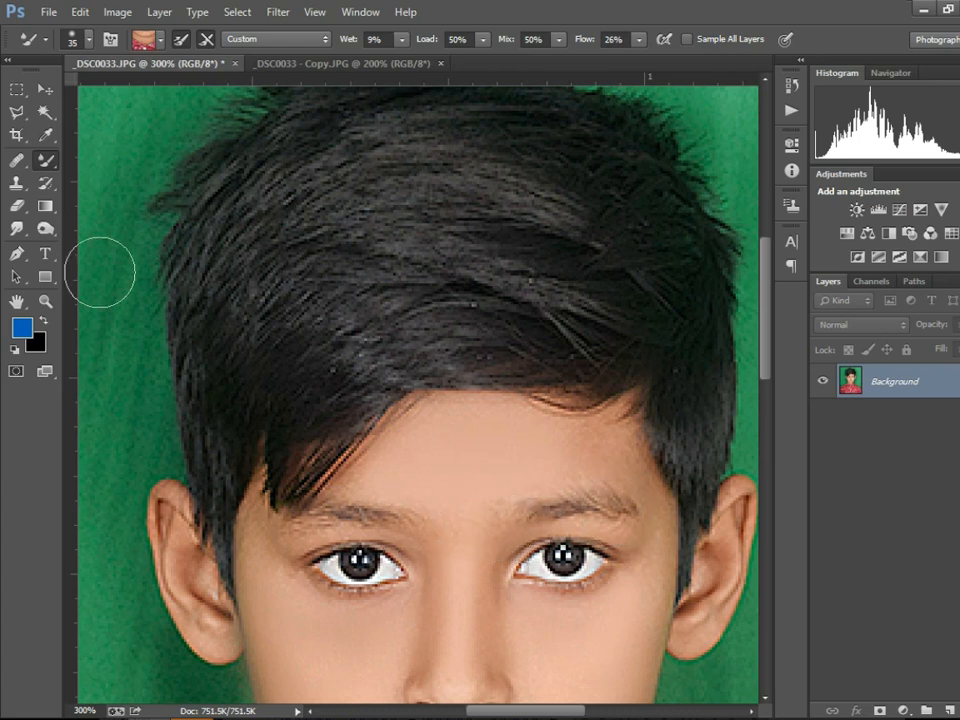
pyautogui.click(54, 233)
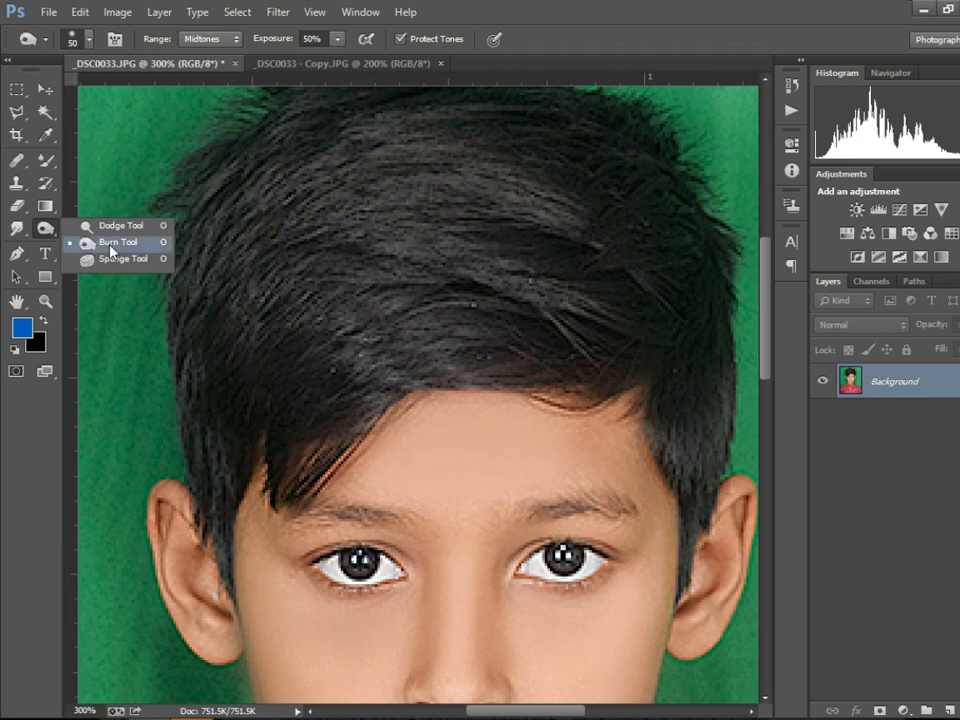
pyautogui.click(112, 243)
pyautogui.click(45, 228)
pyautogui.click(104, 230)
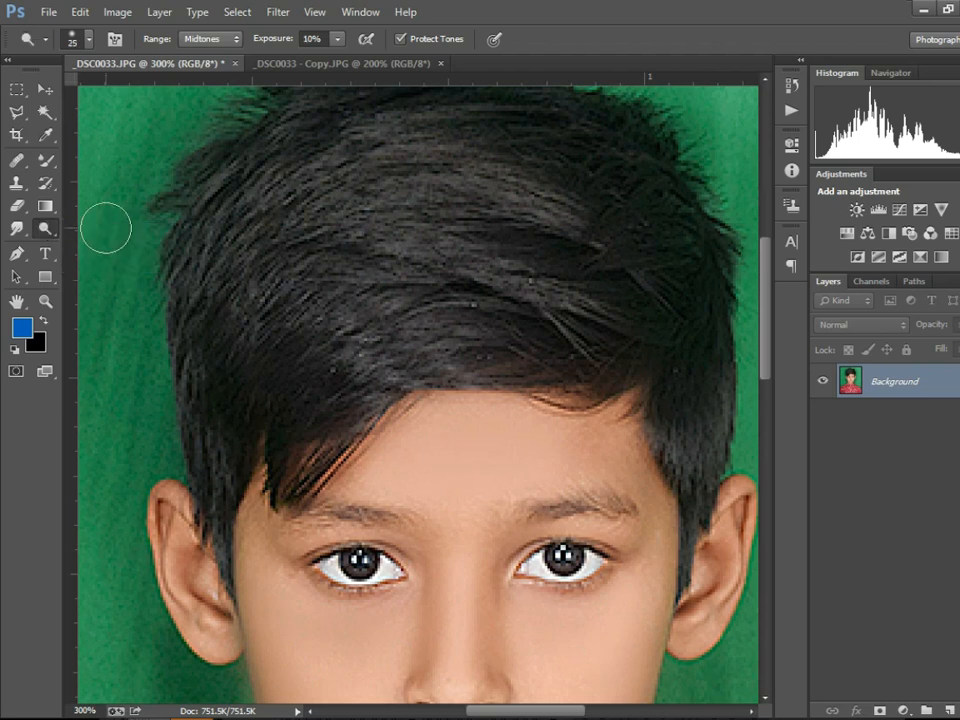
pyautogui.click(51, 232)
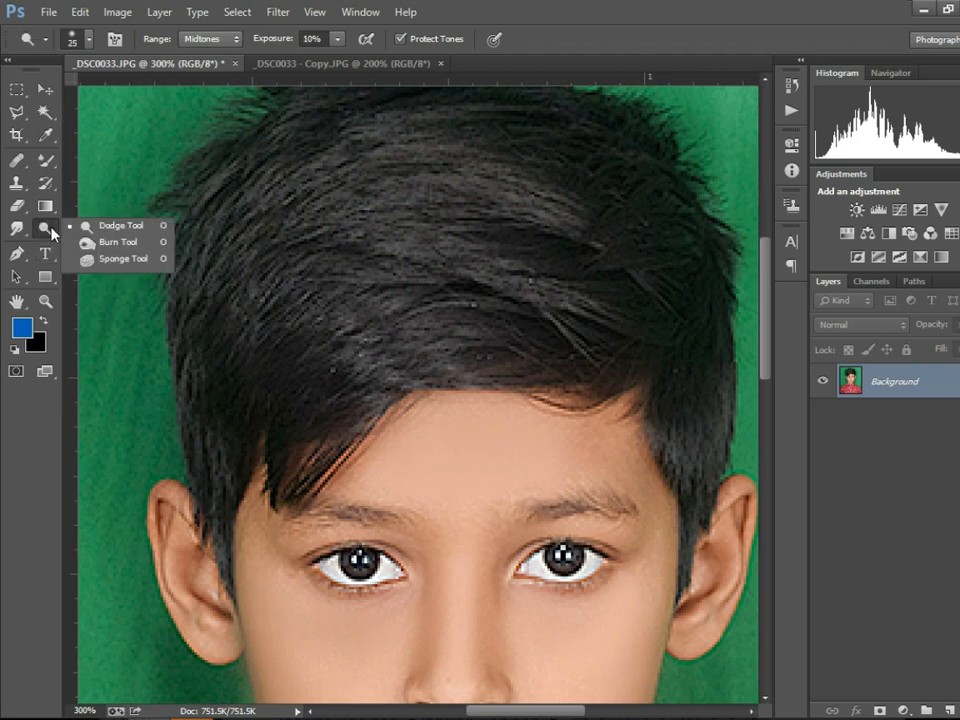
pyautogui.click(117, 243)
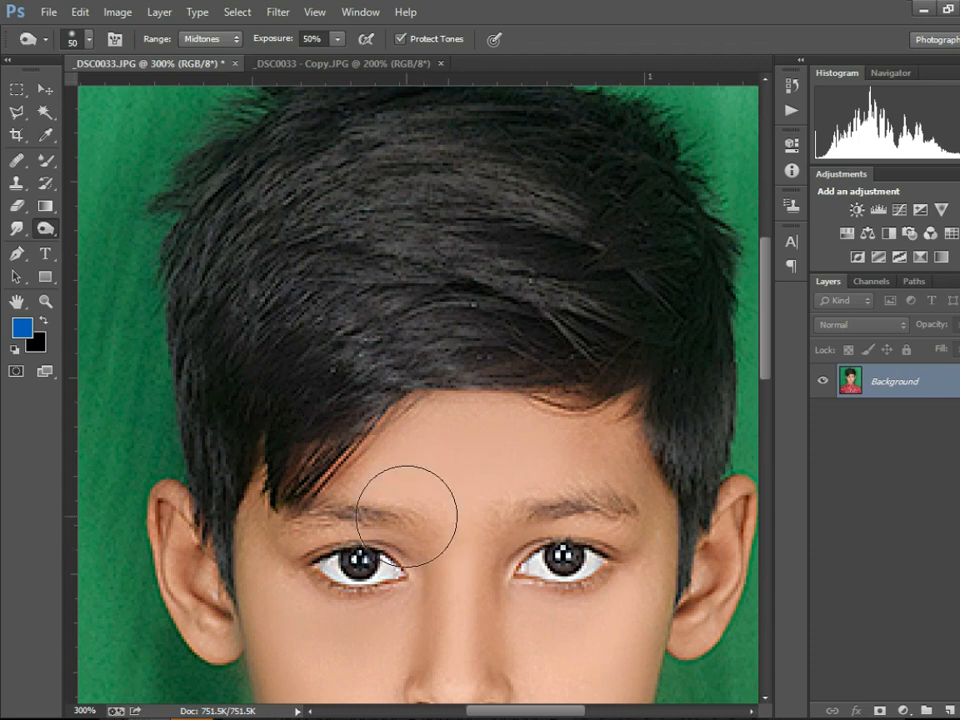
pyautogui.press('[')
pyautogui.press('[')
pyautogui.press('[')
pyautogui.press('[')
pyautogui.press('[')
pyautogui.press('[')
pyautogui.press('[')
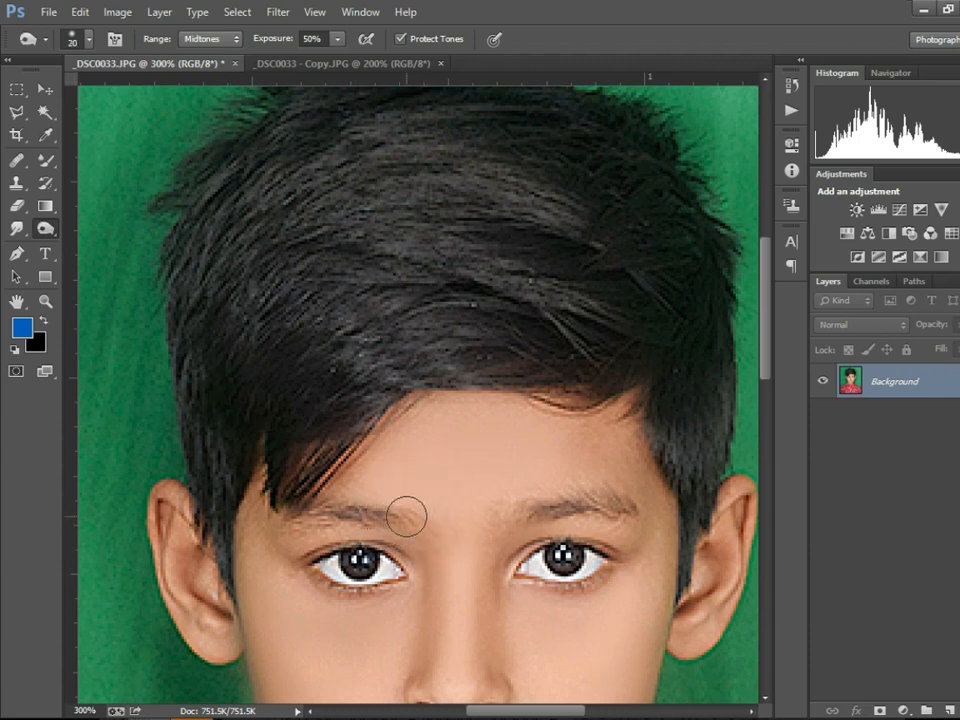
pyautogui.moveTo(409, 522); pyautogui.dragTo(303, 520)
pyautogui.moveTo(546, 512)
pyautogui.mouseDown()
pyautogui.moveTo(606, 497)
pyautogui.moveTo(638, 502)
pyautogui.mouseUp()
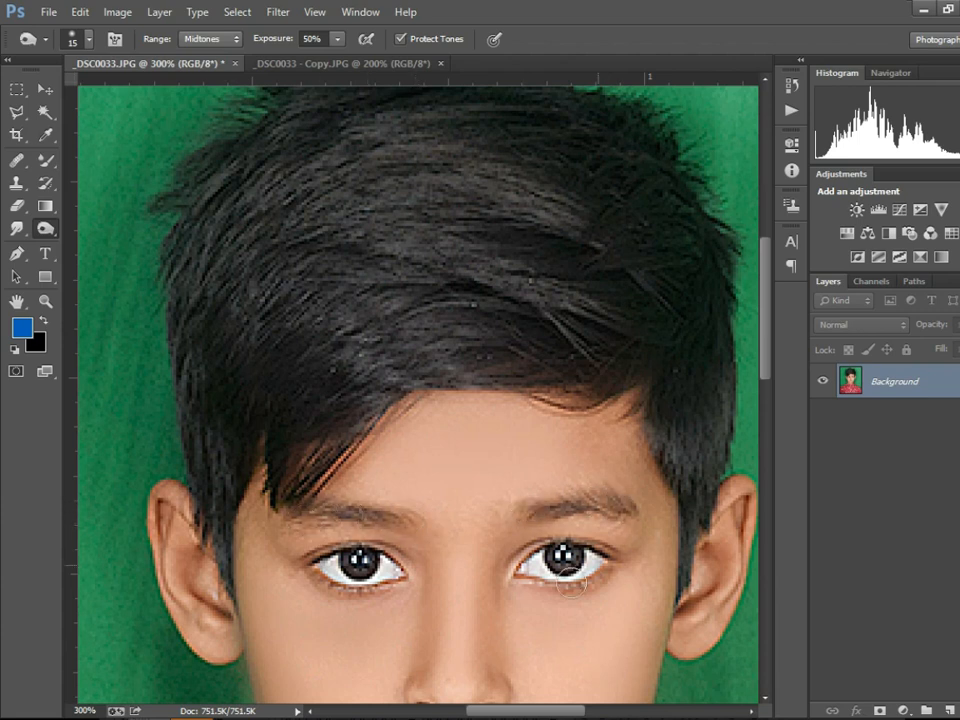
# - Darken the hair with the Burn tool, using a brush size of 40
pyautogui.press(']')
pyautogui.press(']')
pyautogui.press(']')
pyautogui.press(']')
pyautogui.press(']')
pyautogui.moveTo(467, 260)
pyautogui.mouseDown()
pyautogui.moveTo(596, 311)
pyautogui.moveTo(368, 346)
pyautogui.moveTo(377, 318)
pyautogui.moveTo(587, 240)
pyautogui.moveTo(320, 231)
pyautogui.moveTo(305, 212)
pyautogui.moveTo(556, 179)
pyautogui.moveTo(612, 351)
pyautogui.moveTo(607, 320)
pyautogui.moveTo(410, 368)
pyautogui.moveTo(316, 200)
pyautogui.moveTo(212, 332)
pyautogui.moveTo(206, 448)
pyautogui.moveTo(237, 214)
pyautogui.mouseUp()
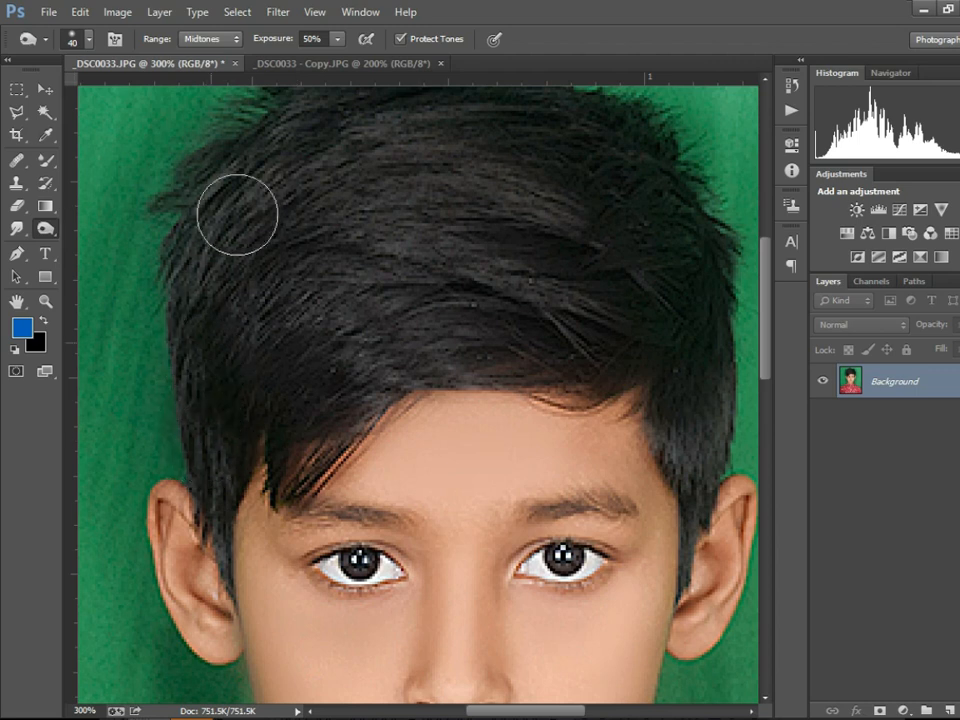
# - Apply a Selective Color adjustment with Black at +25% for the Reds and an increased Black value for the Blacks
pyautogui.scroll(-5, 656, 324)
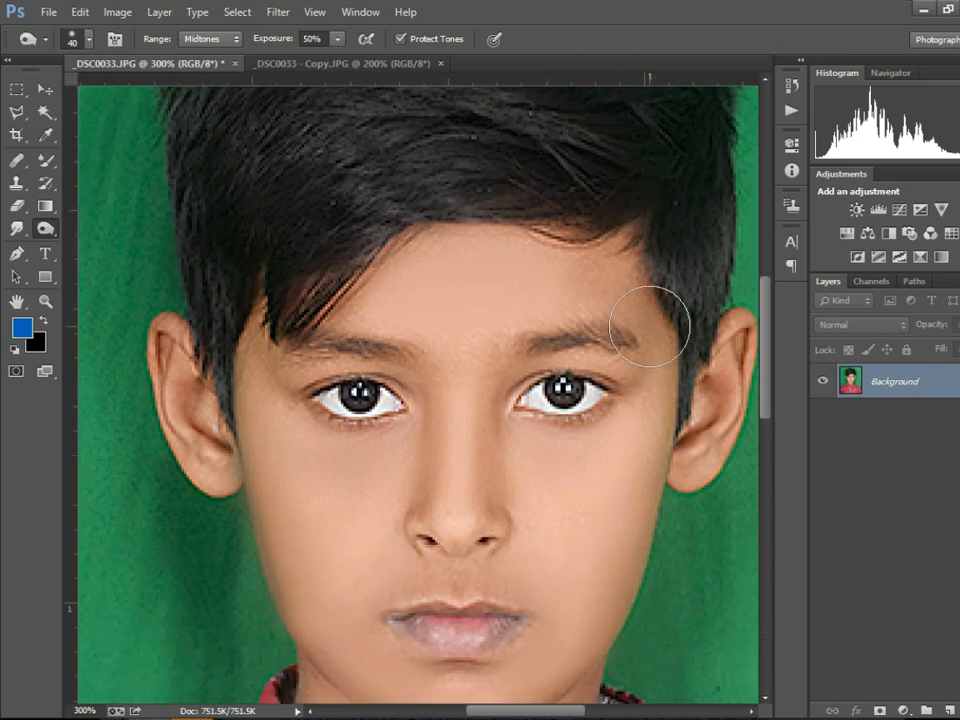
pyautogui.hotkey('ctrl', '-')
pyautogui.hotkey('ctrl', '-')
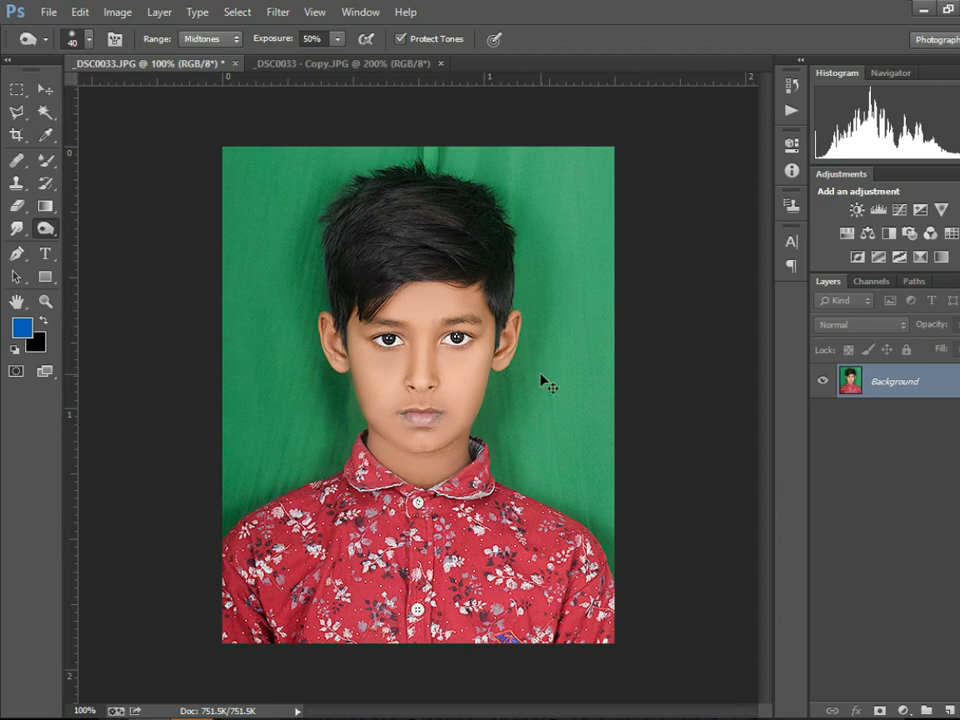
pyautogui.click(124, 13)
pyautogui.moveTo(156, 54)
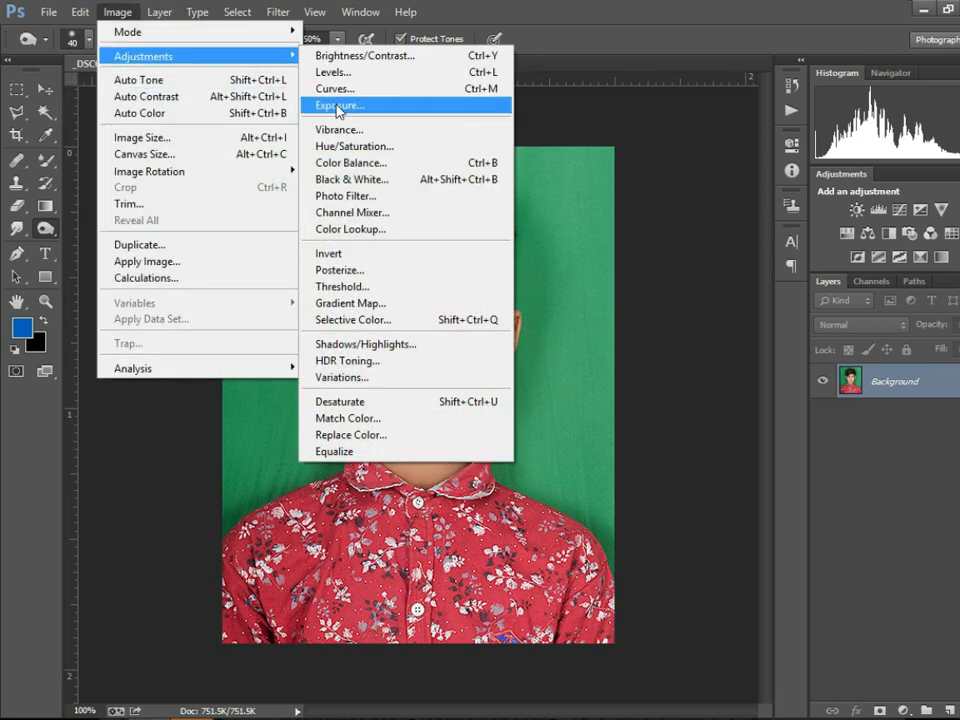
pyautogui.click(405, 319)
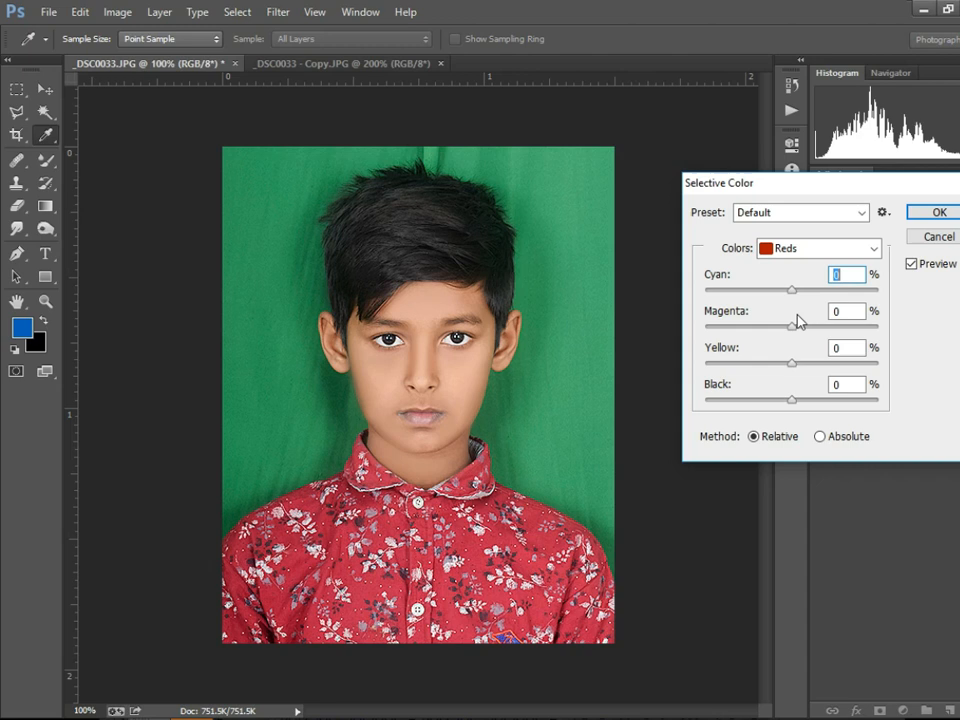
pyautogui.moveTo(793, 403); pyautogui.dragTo(817, 409)
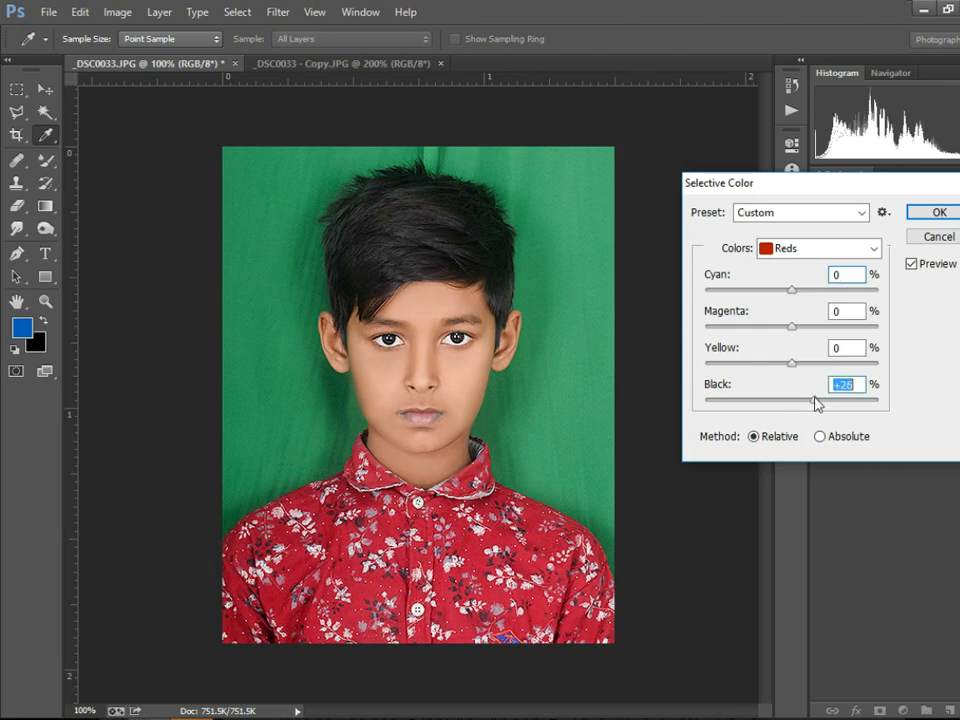
pyautogui.click(810, 249)
pyautogui.click(792, 401)
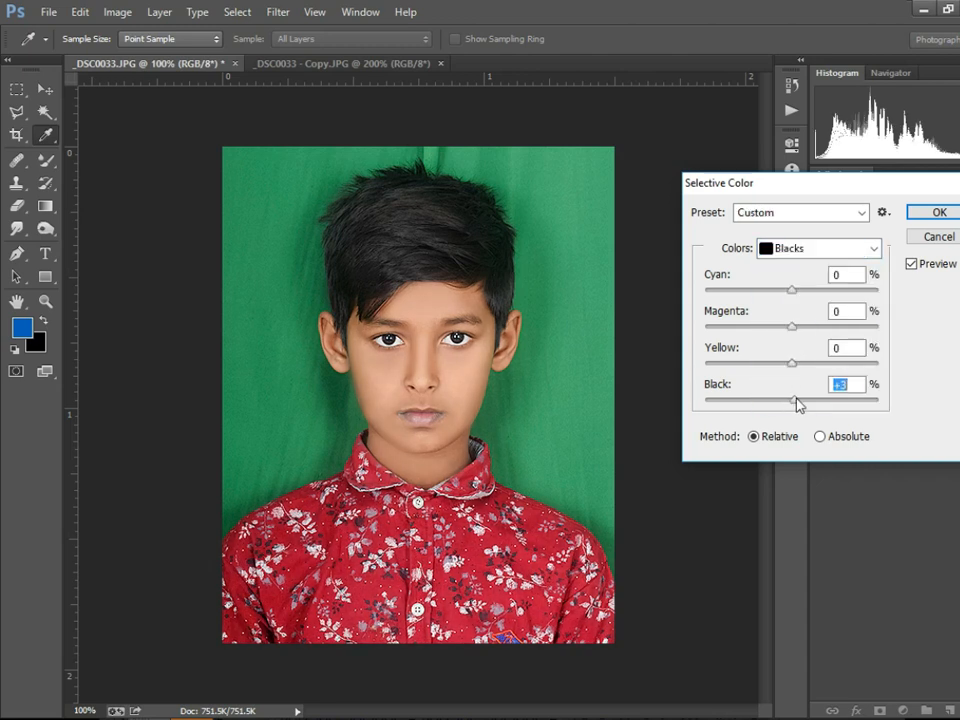
pyautogui.click(935, 212)
pyautogui.press('o')
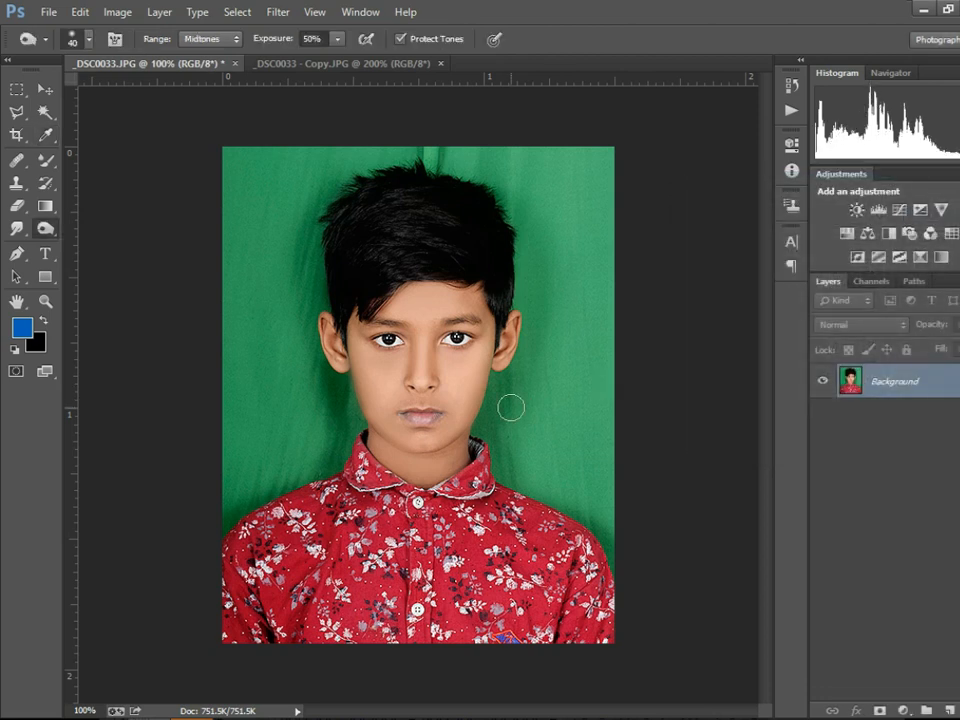
pyautogui.hotkey('ctrl', '+')
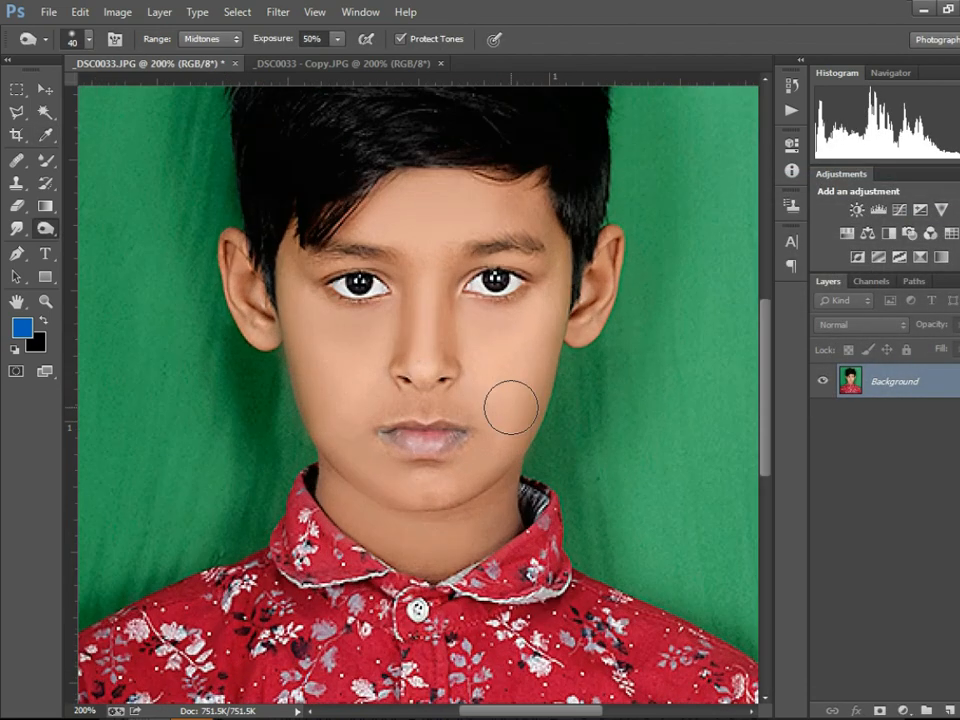